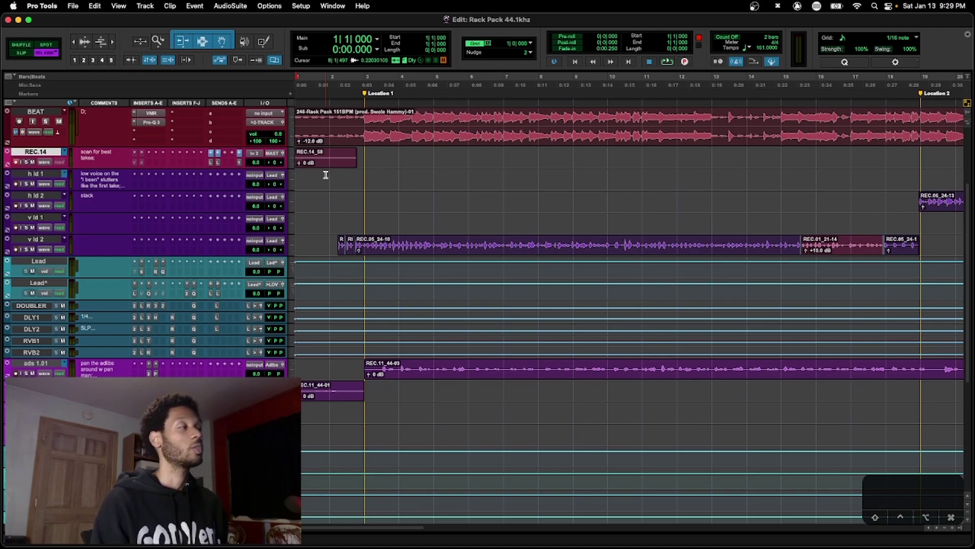
Record several short takes from the start of the song on the REC.14 track, stopping and restarting each one
key("super+space")
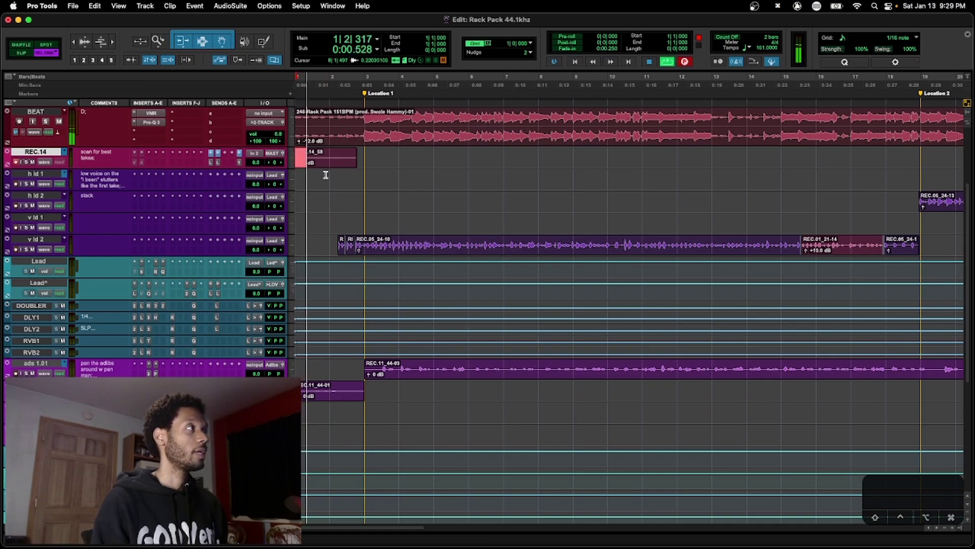
key("space")
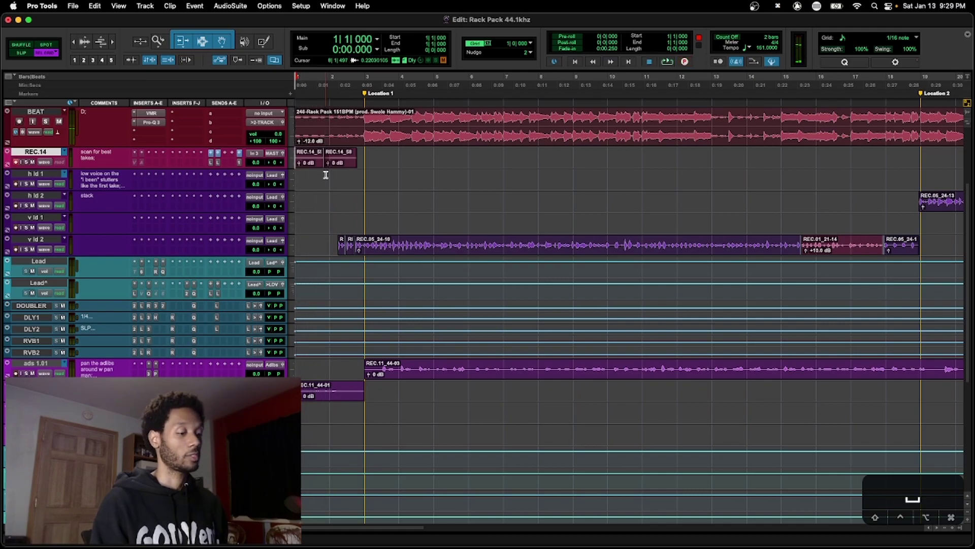
key("super+space")
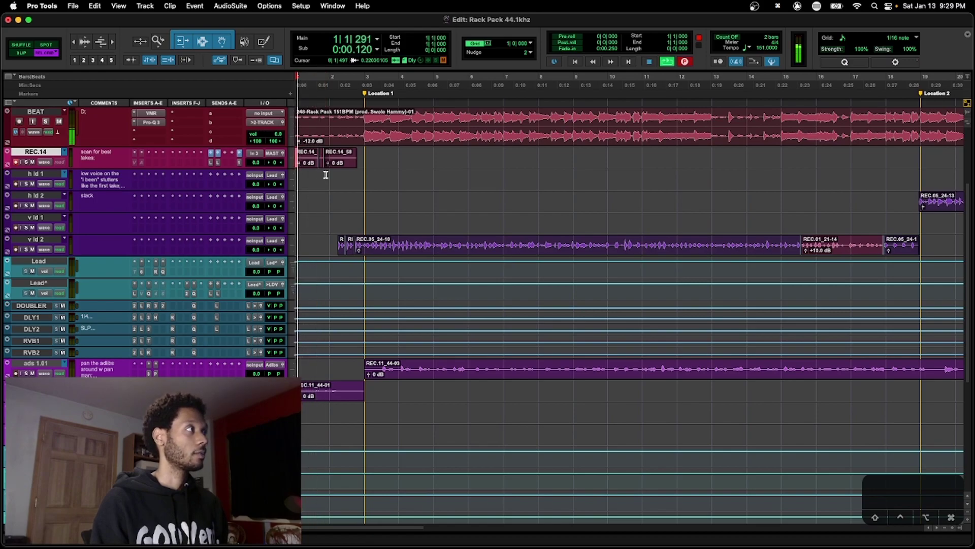
key("space")
key("3")
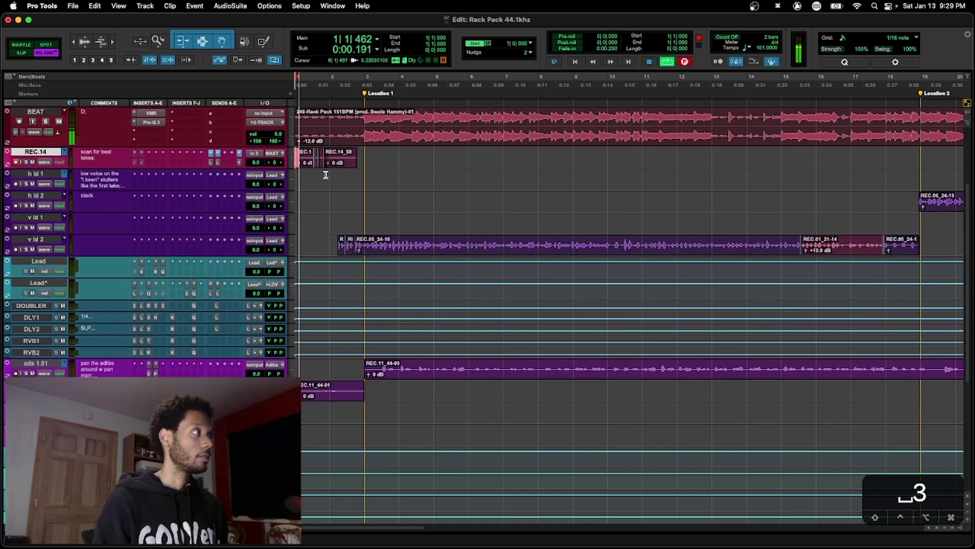
key("space")
key("3")
key("space")
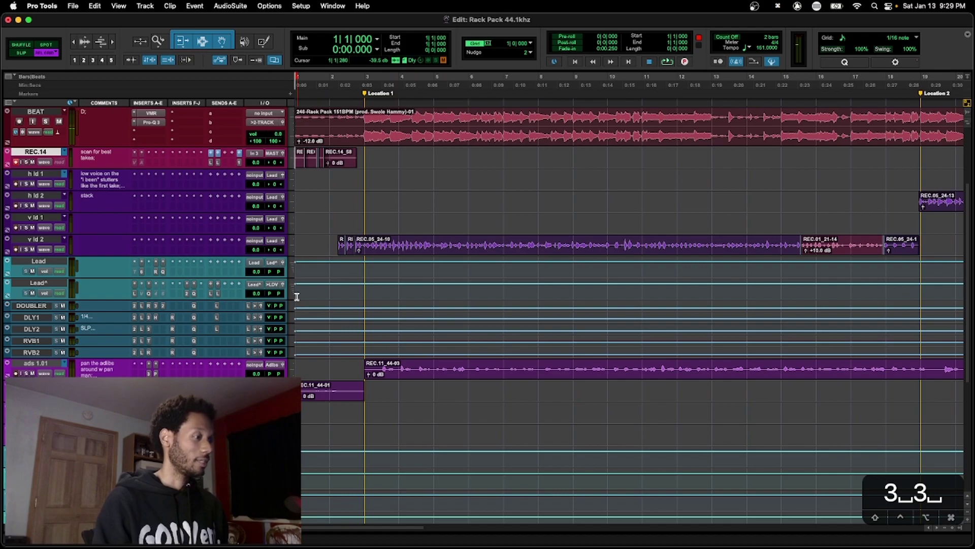
Select the recorded clips at the start of the REC.14 track and cut them
key("x")
key("z")
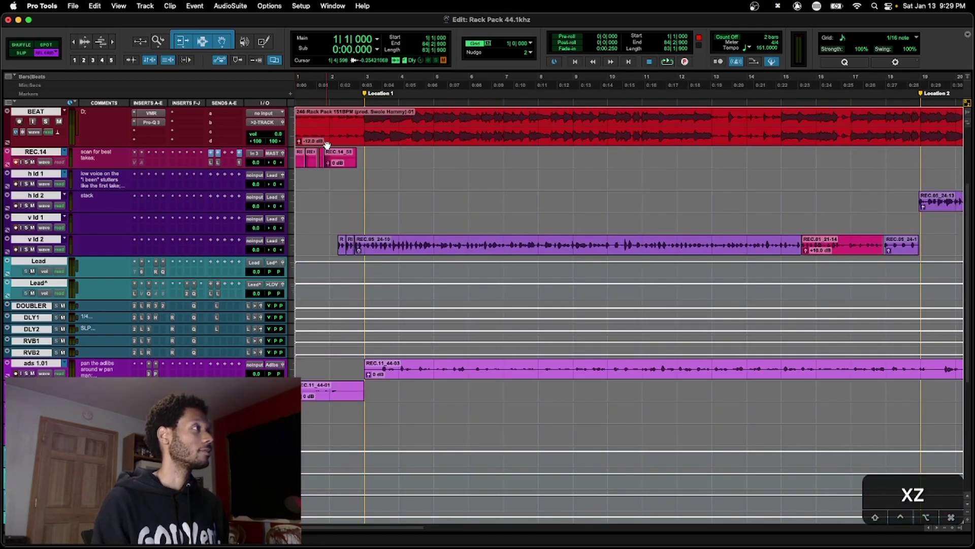
left_click(355, 159)
key("super+x")
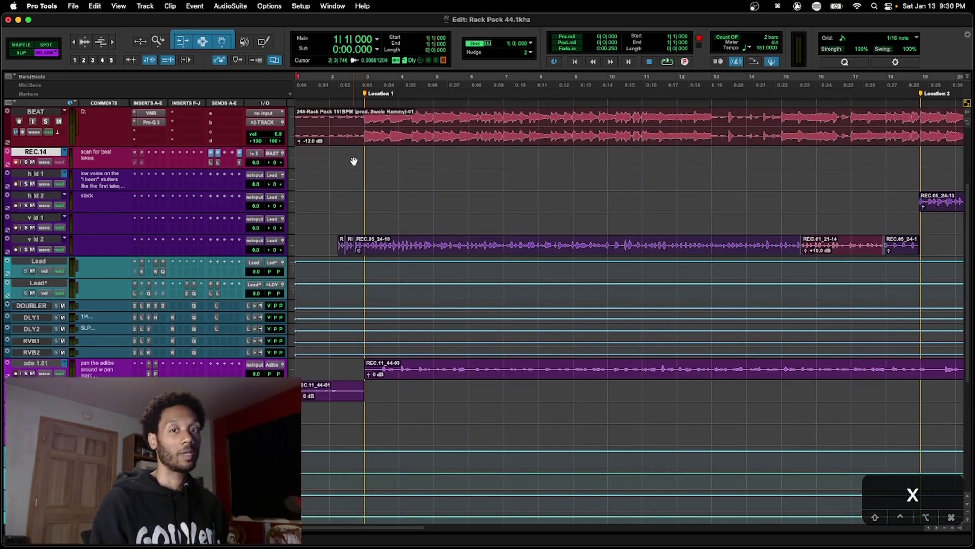
Place the edit cursor at bar 41 on the REC.14 track and add a green marker named HK
scroll(311, 196, "down", 2)
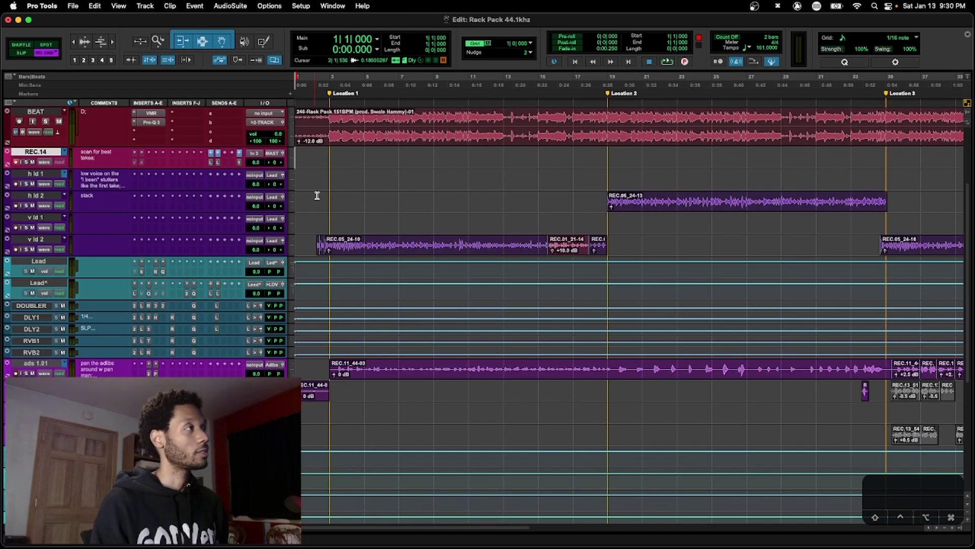
left_click(360, 155)
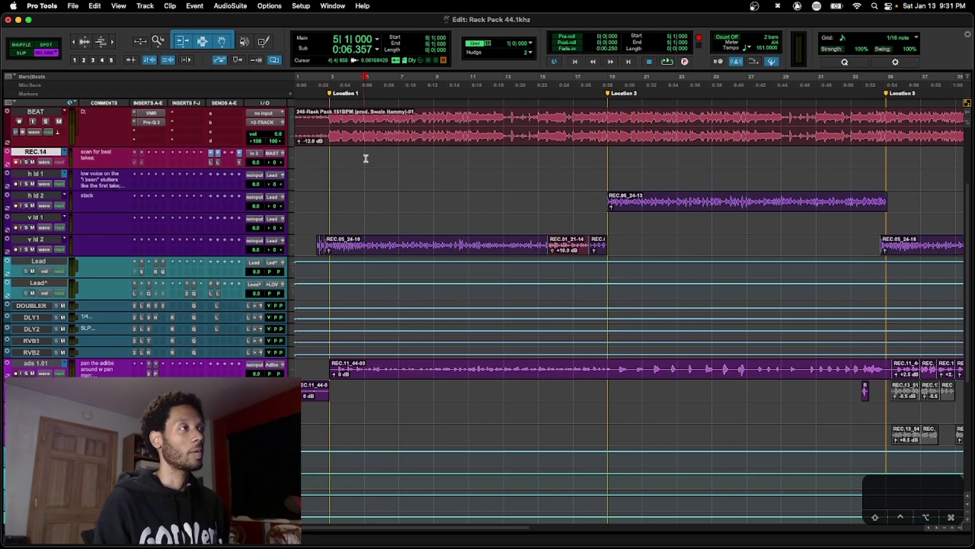
key("super+bracketleft")
key("super+bracketleft")
scroll(365, 158, "right", 2)
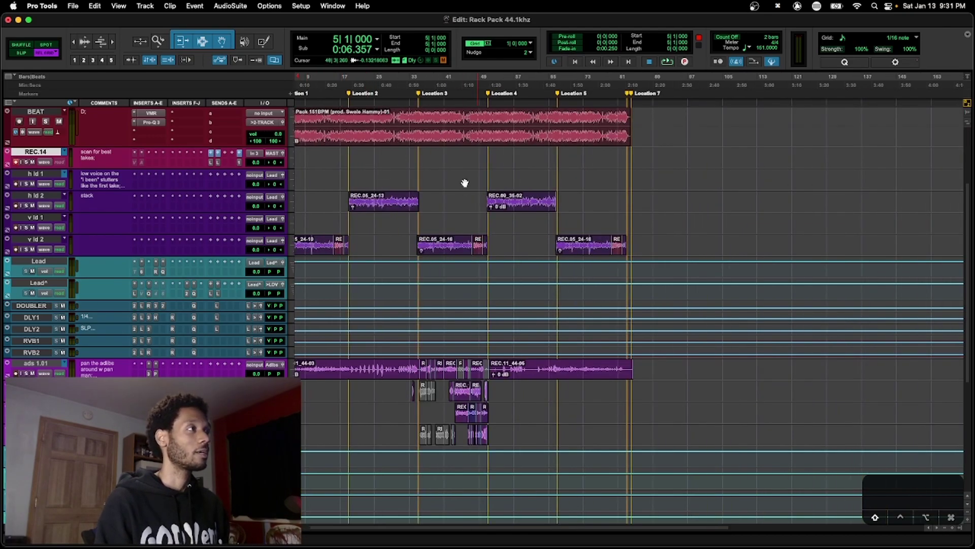
left_click(418, 155)
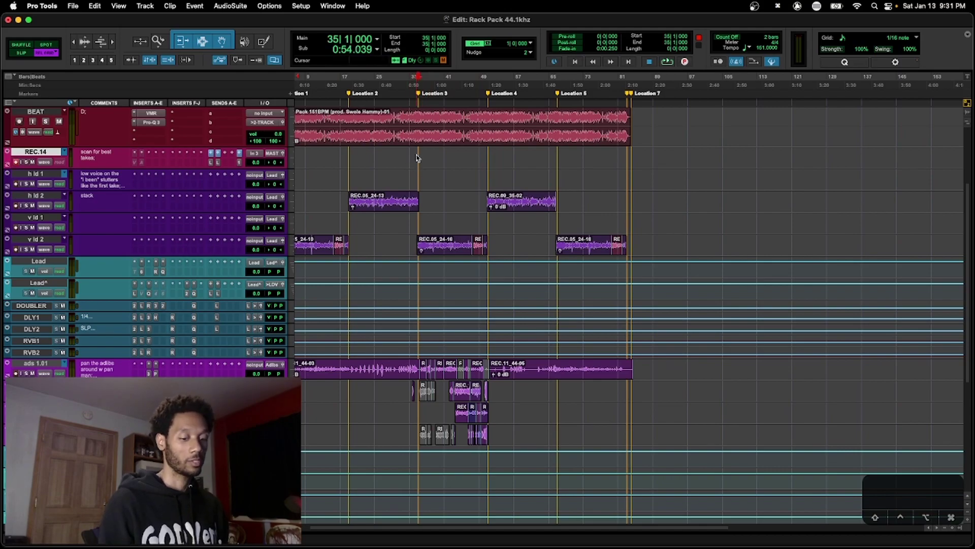
left_click(445, 151)
key("Return")
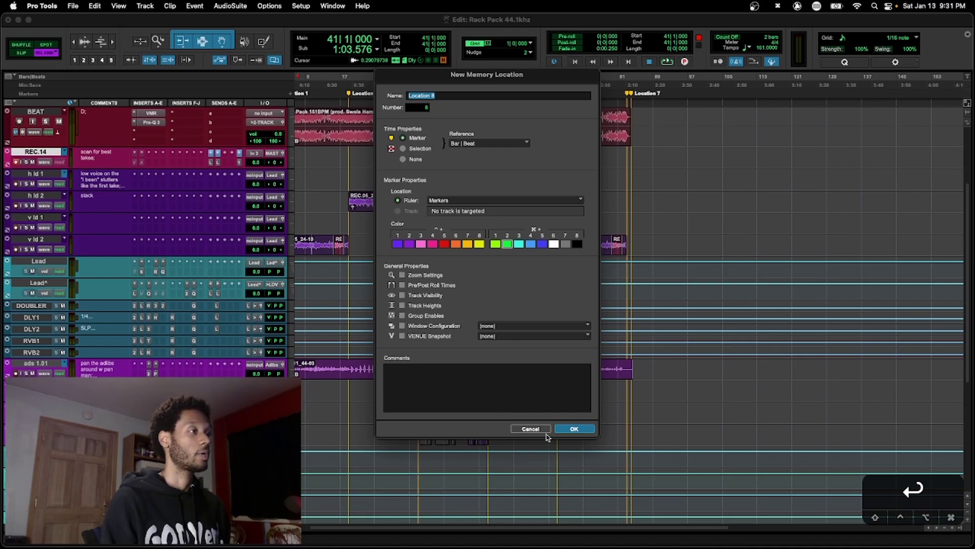
key("Return")
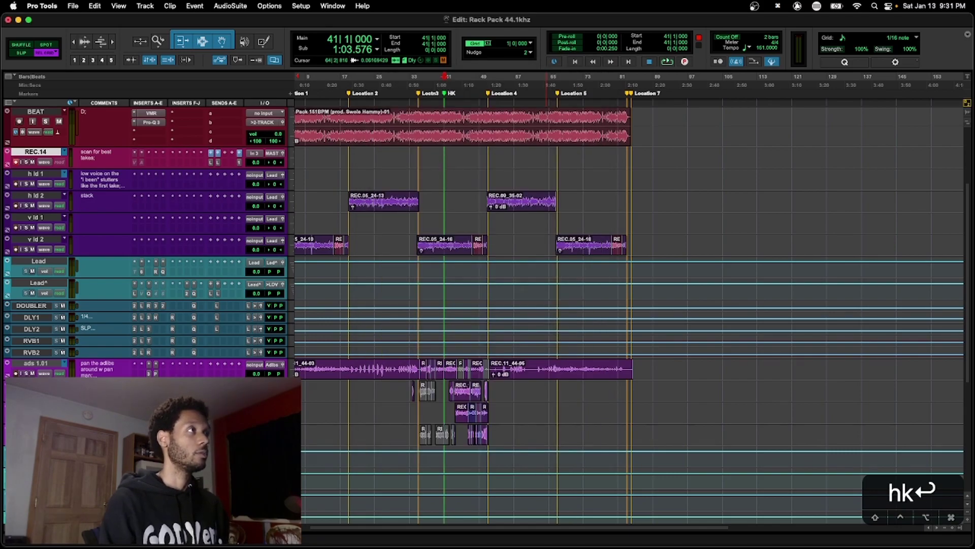
Add a marker with the default name at bar 41 and delete it again
key("Return")
key("Return")
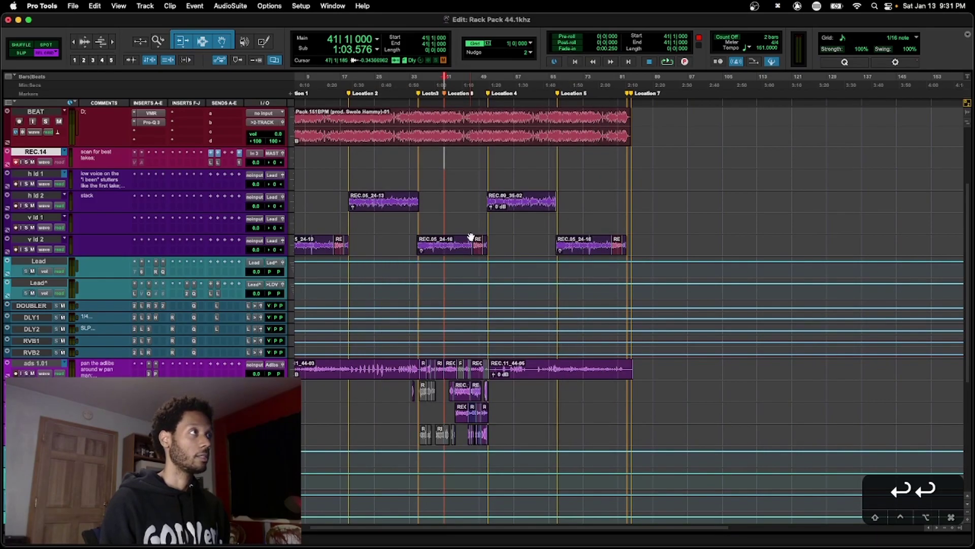
left_click(444, 94, "alt")
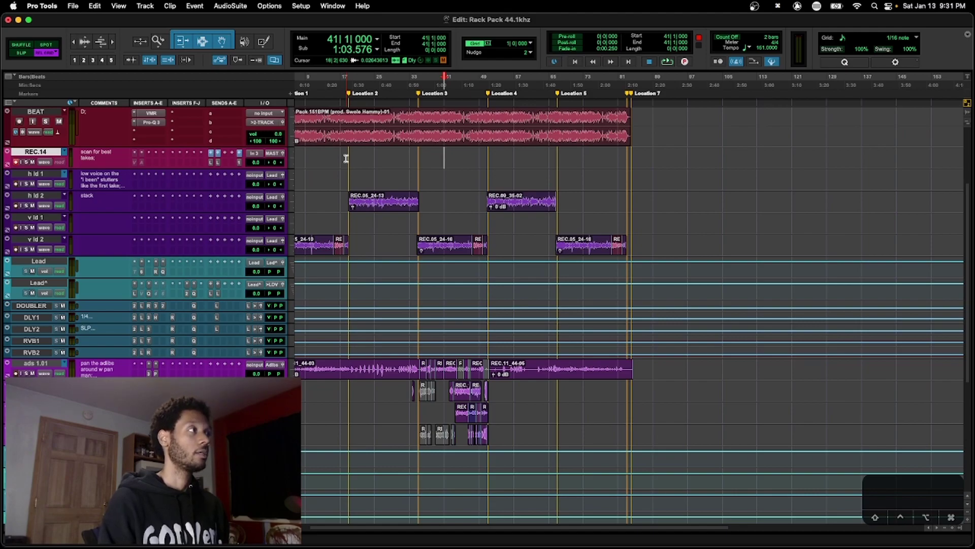
key("KP_Enter")
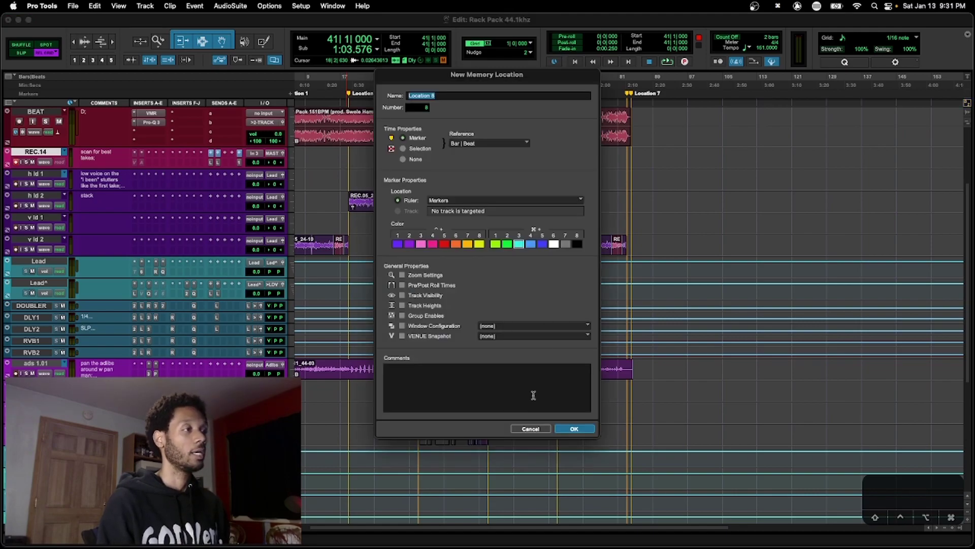
left_click(528, 430)
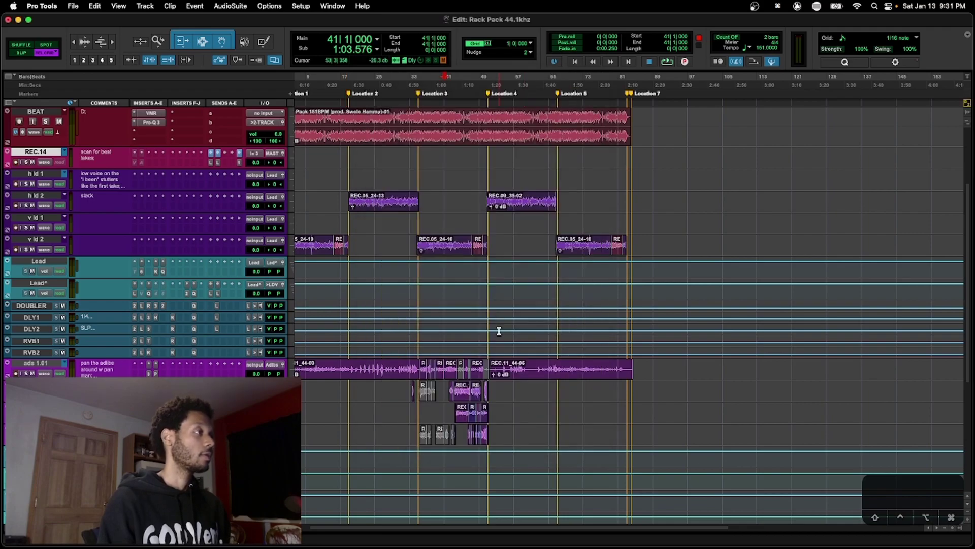
Mute the REC.05_24-13 clip on the h ld 2 track and unmute it again
left_click(394, 211)
key("super+m")
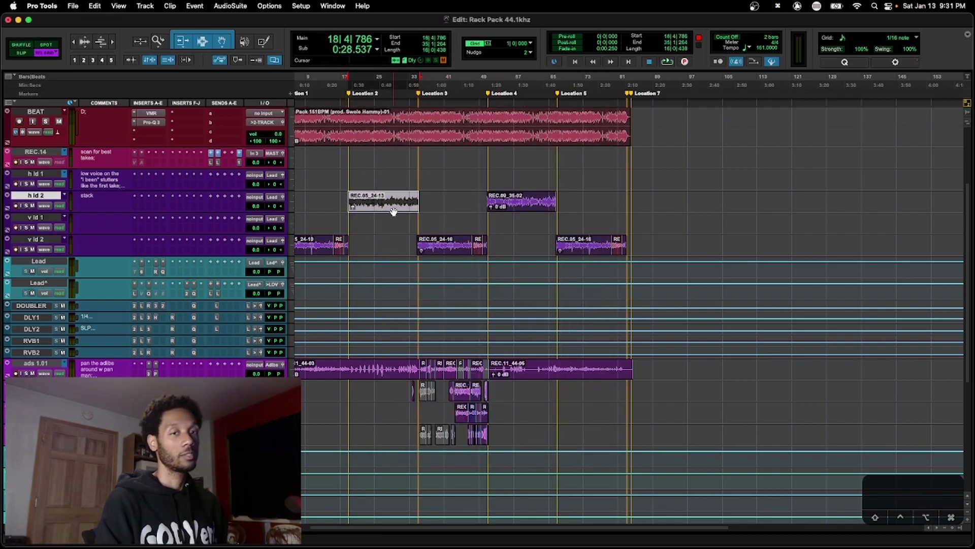
key("super+m")
Move the REC.05_24-13 clip from h ld 2 down to the v ld 1 track and mute it
scroll(393, 209, "up", 3)
scroll(742, 235, "down", 1)
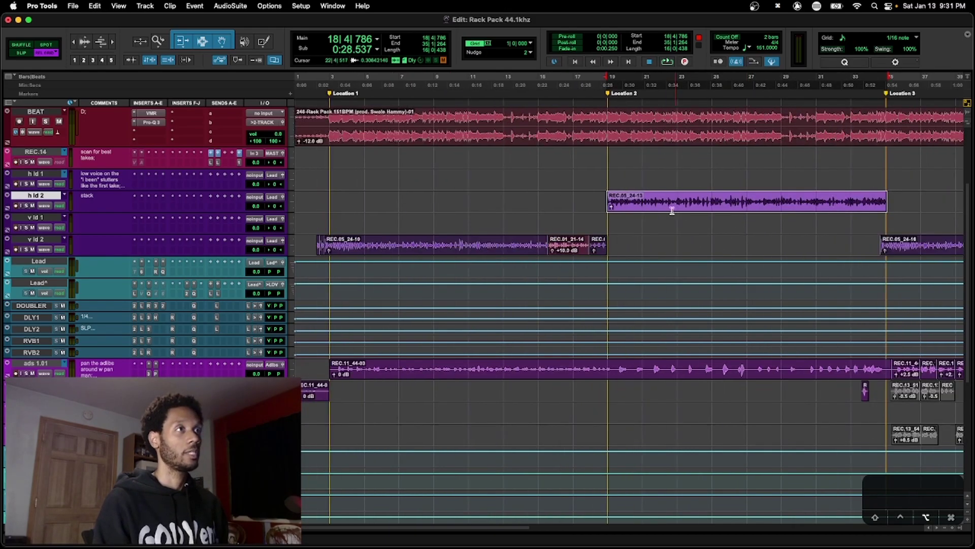
scroll(658, 231, "down", 1)
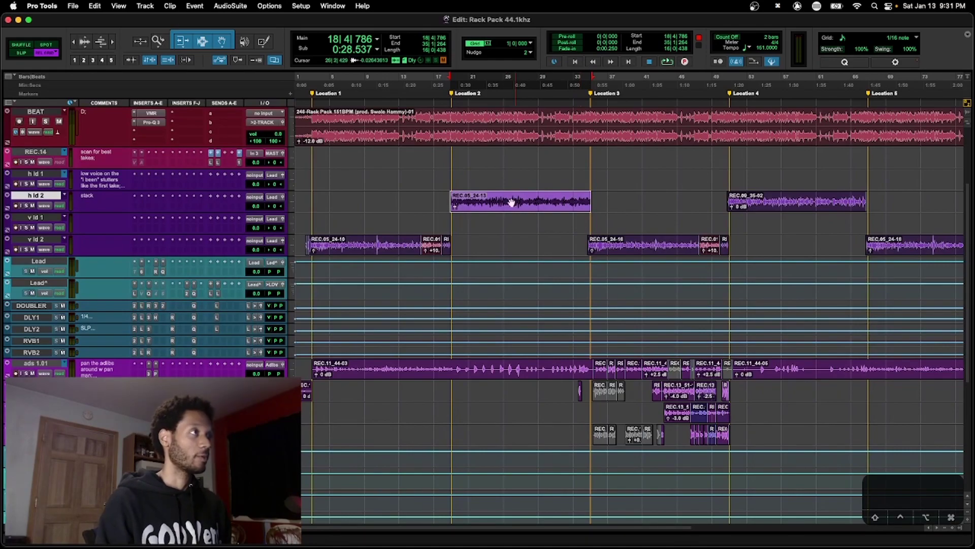
scroll(450, 178, "up", 1)
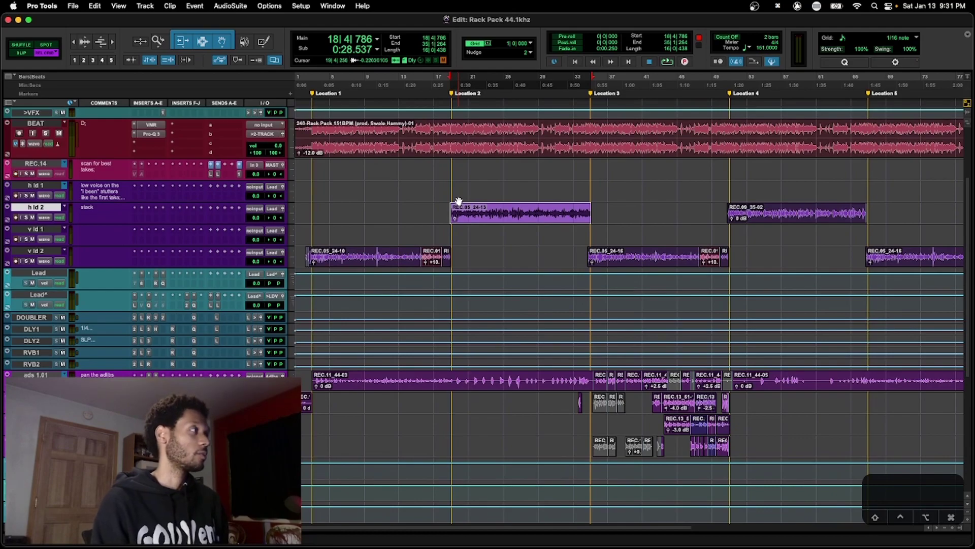
left_click_drag(488, 215, 486, 230)
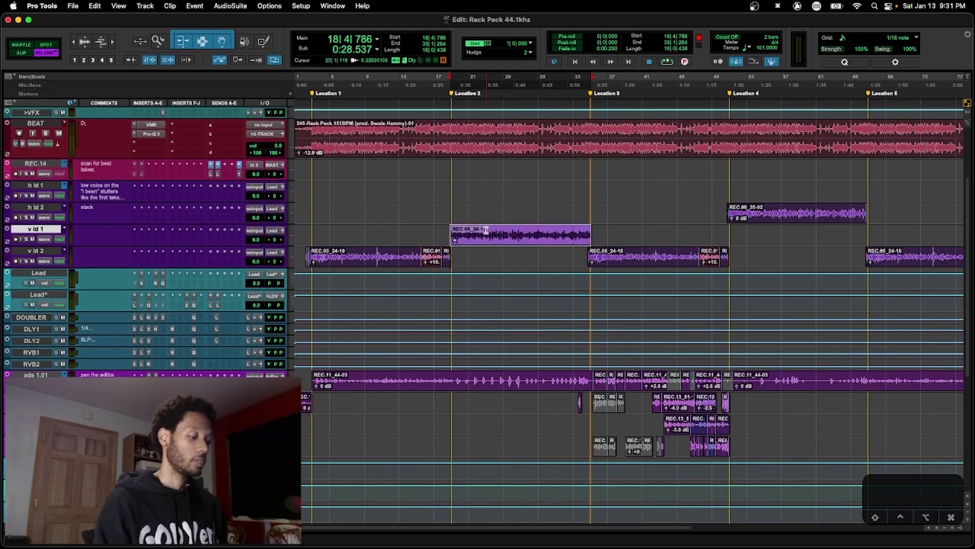
key("super+m")
Record a short take on the REC.14 track starting at bar 17
left_click(438, 188)
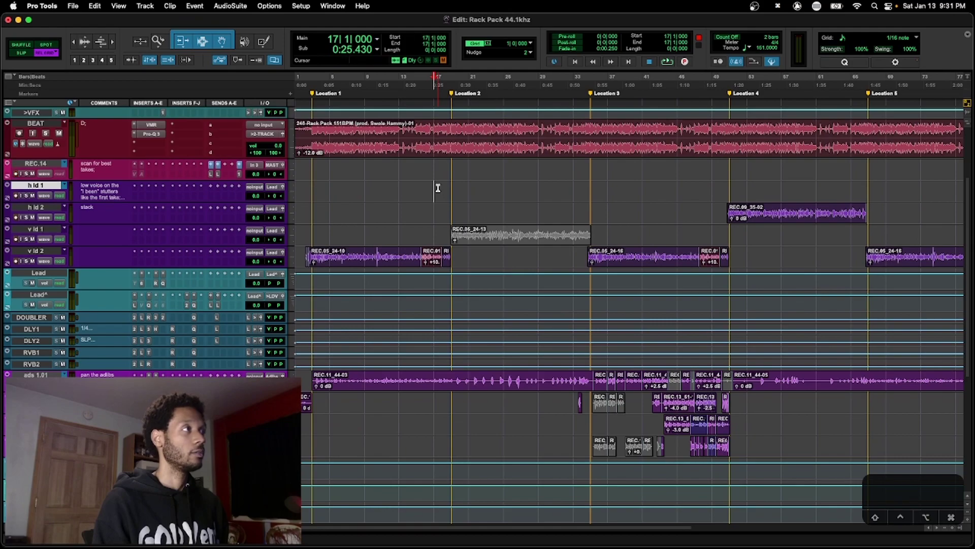
key("super+space")
key("space")
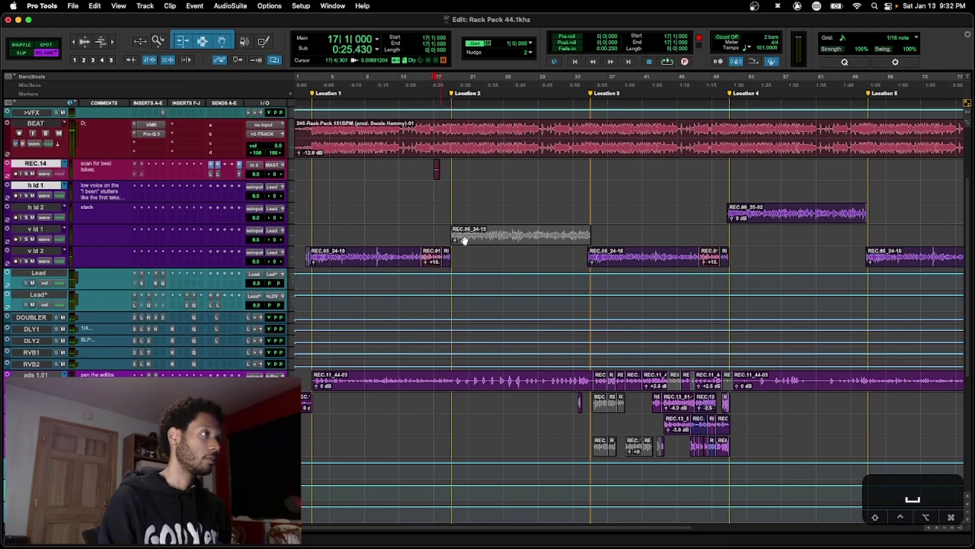
Select the REC.05_24-13 clip on the v ld 1 track and toggle its mute off and on repeatedly
left_click(484, 240)
key("super+m")
key("super+m")
key("super+m")
key("super+m")
key("super+m")
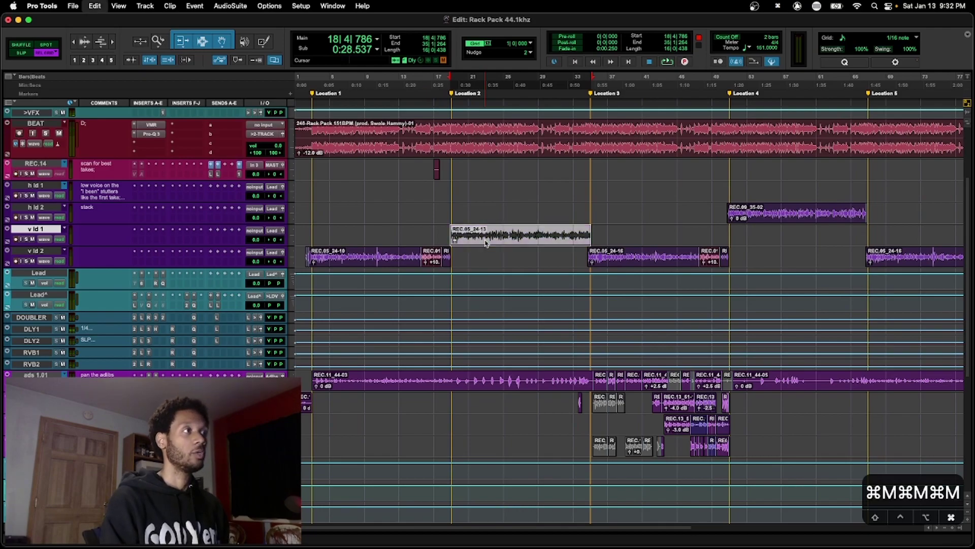
key("super+m")
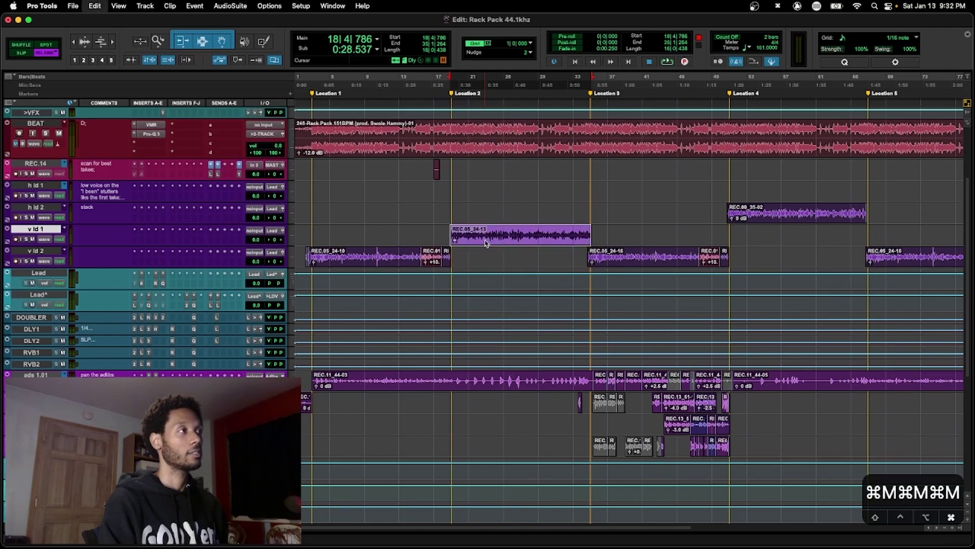
key("super+m")
key("super+m")
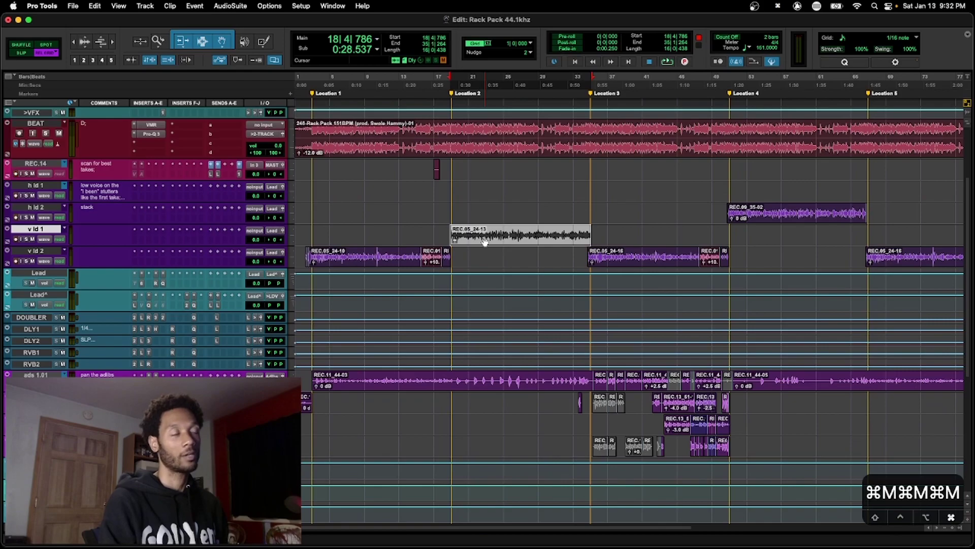
key("super+m")
Extend the background vocal clips around Location 4 on the bgs tracks so that they start at bar 49
scroll(532, 242, "down", 5)
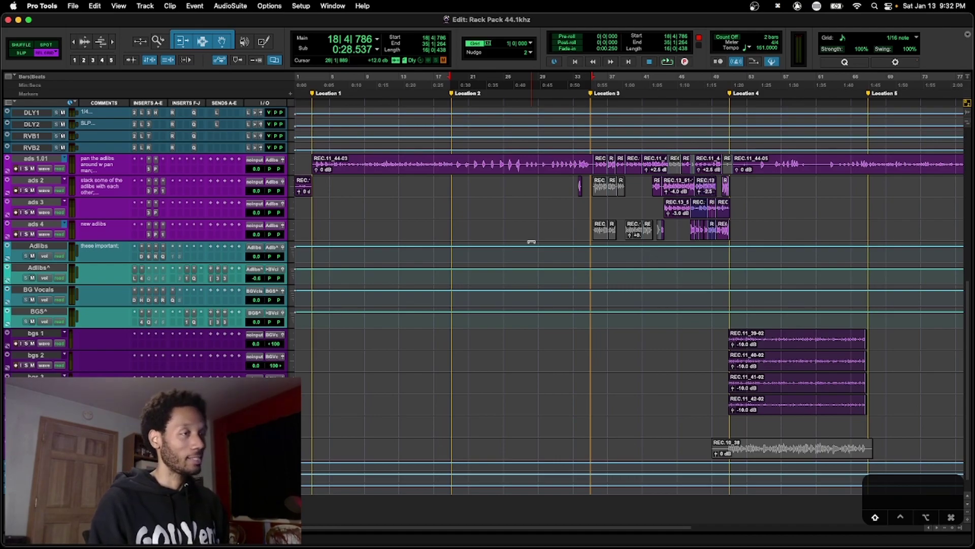
scroll(531, 242, "right", 2)
scroll(701, 410, "down", 1)
scroll(702, 410, "up", 1)
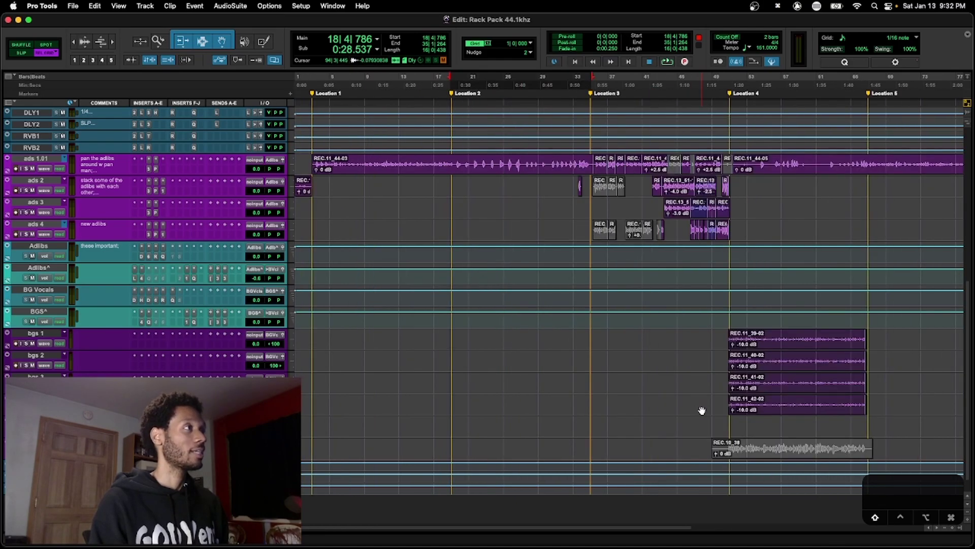
left_click(752, 345)
scroll(752, 349, "up", 1)
scroll(752, 349, "down", 2)
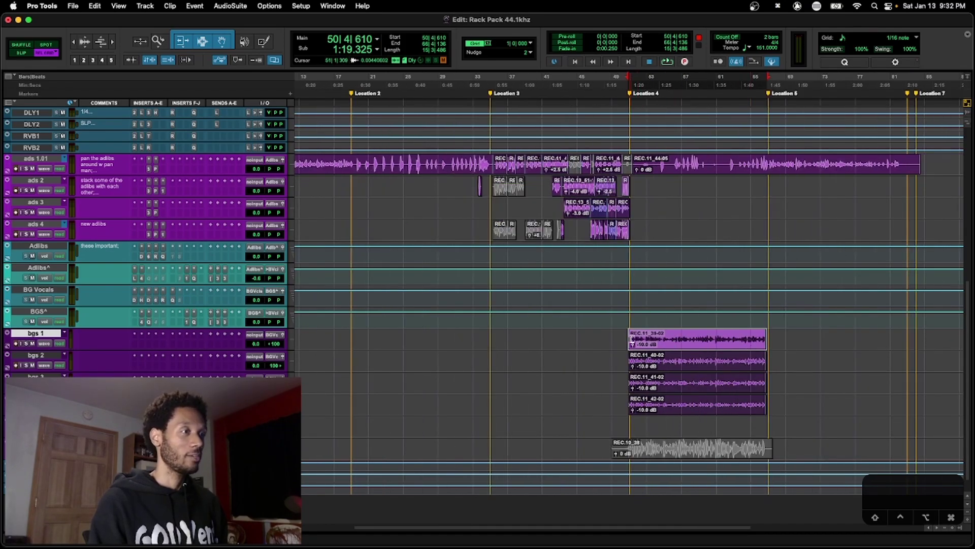
left_click_drag(632, 339, 613, 362)
Trim the start of the REC.11_39-02 clip on bgs 1 to 50|4|561, just before the first phrase at Location 4
scroll(736, 346, "up", 2)
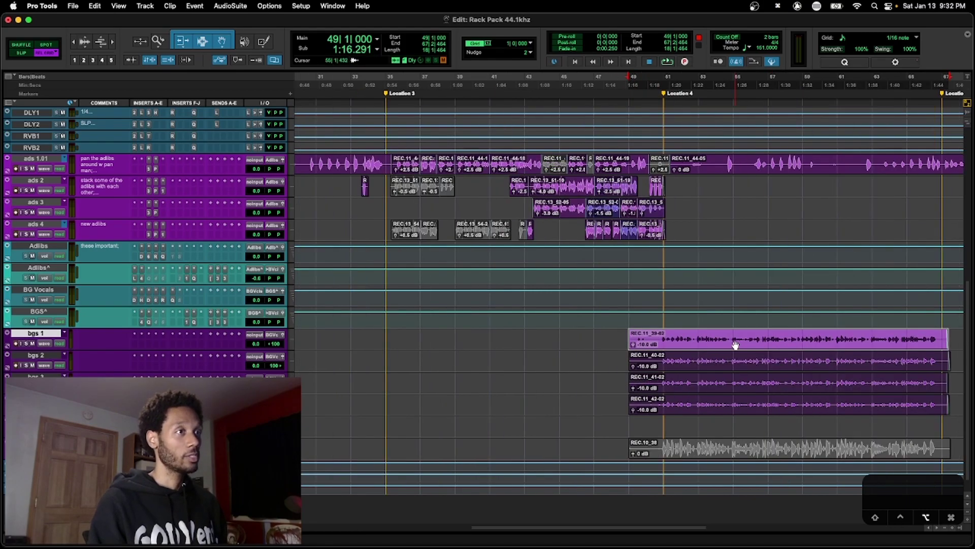
scroll(736, 345, "up", 2)
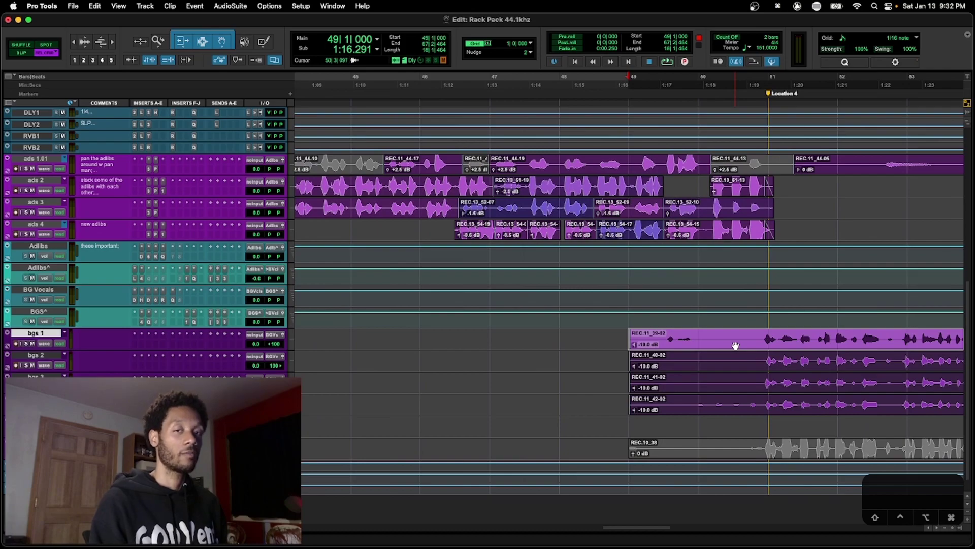
scroll(736, 345, "down", 2)
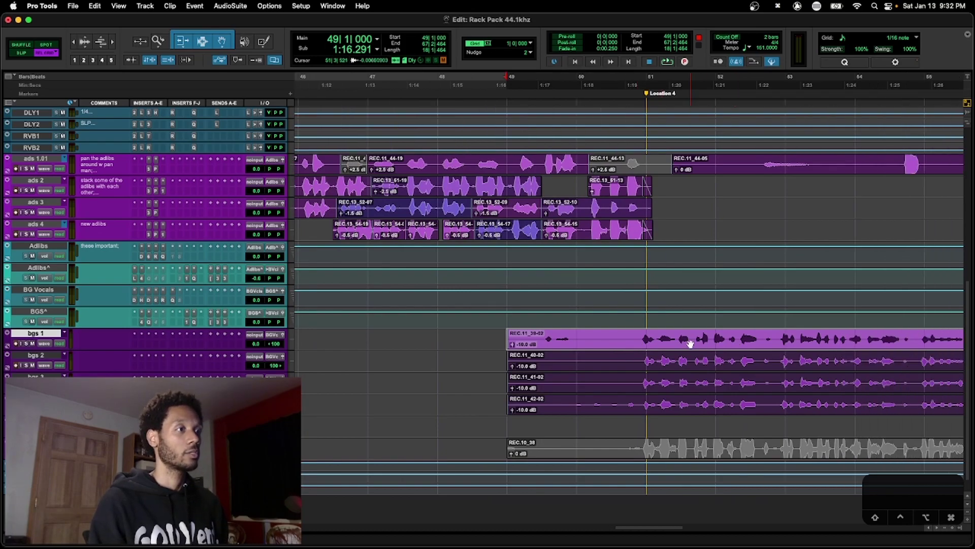
scroll(689, 343, "down", 2)
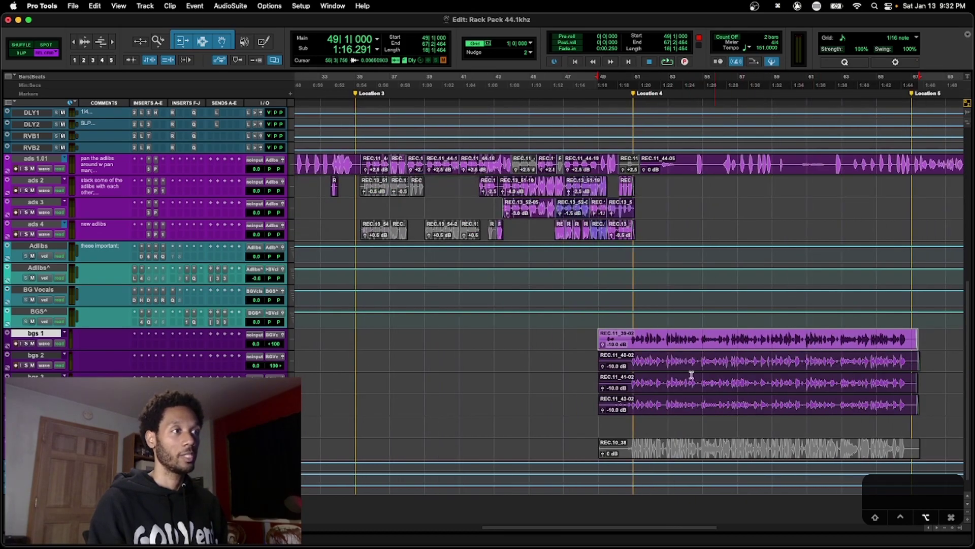
left_click(632, 337)
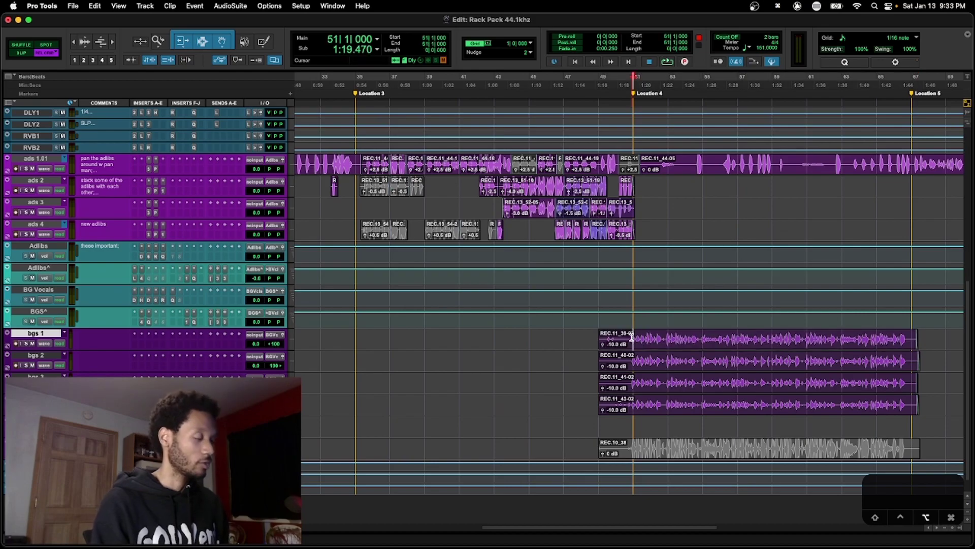
key("super+bracketright")
key("super+bracketright")
key("super+bracketright")
key("super+bracketright")
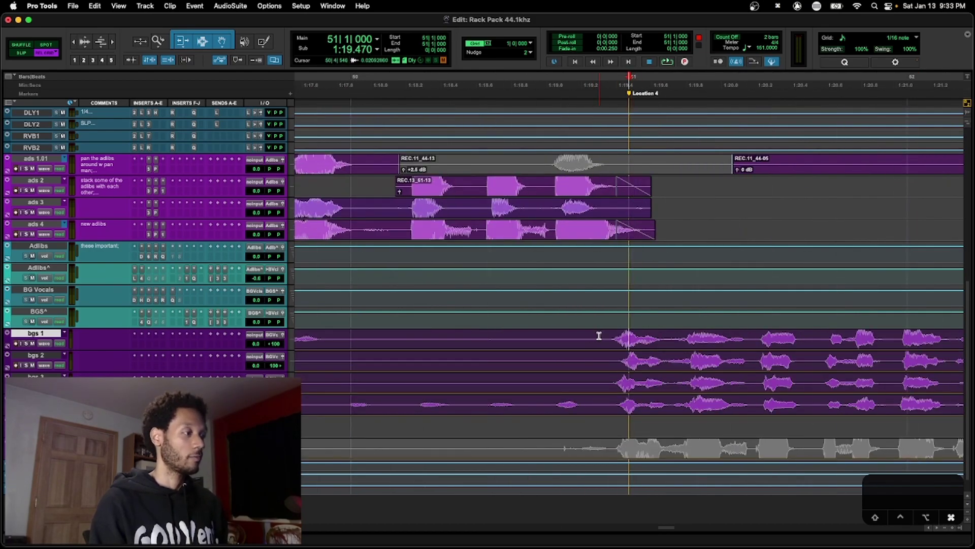
left_click(600, 337)
key("a")
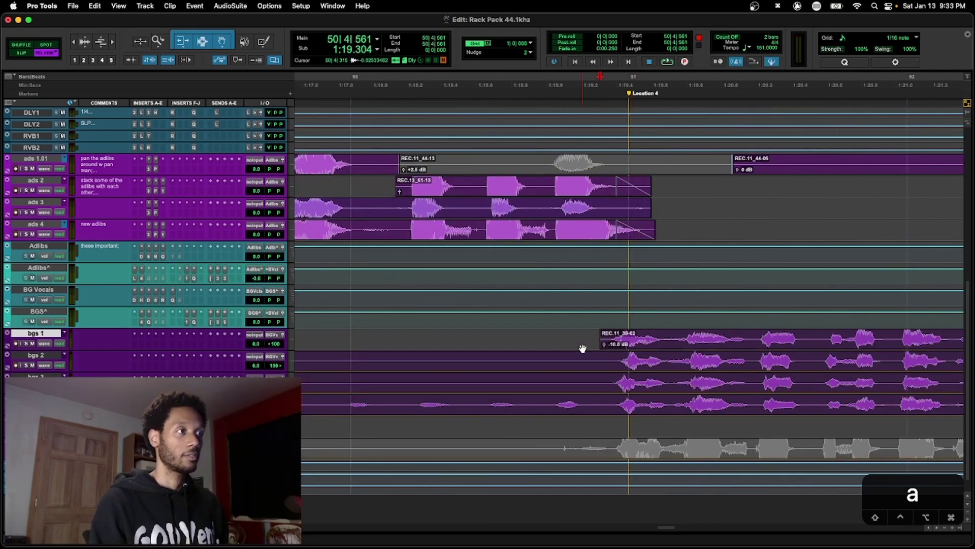
Trim the end of the REC.11_39-02 clip on bgs 1 to 66|3|829, and undo both of its trims
key("Tab")
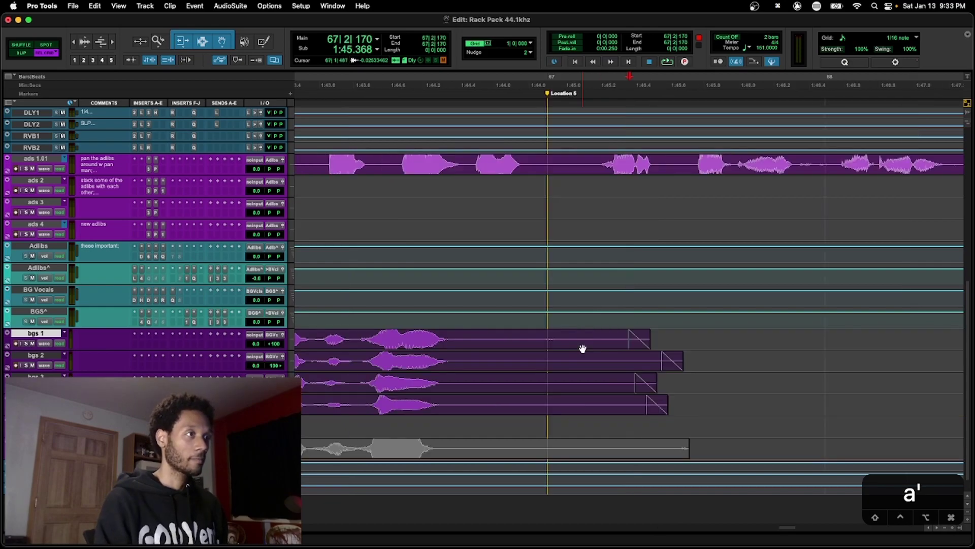
left_click(468, 337)
key("s")
key("r")
key("r")
key("r")
key("r")
key("super+alt+bracketleft")
key("super+alt+bracketleft")
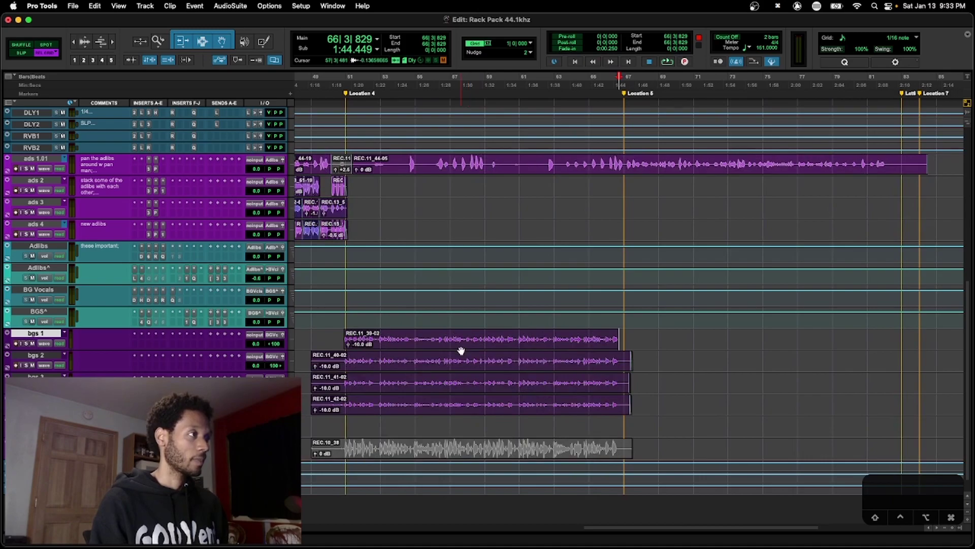
left_click(460, 347)
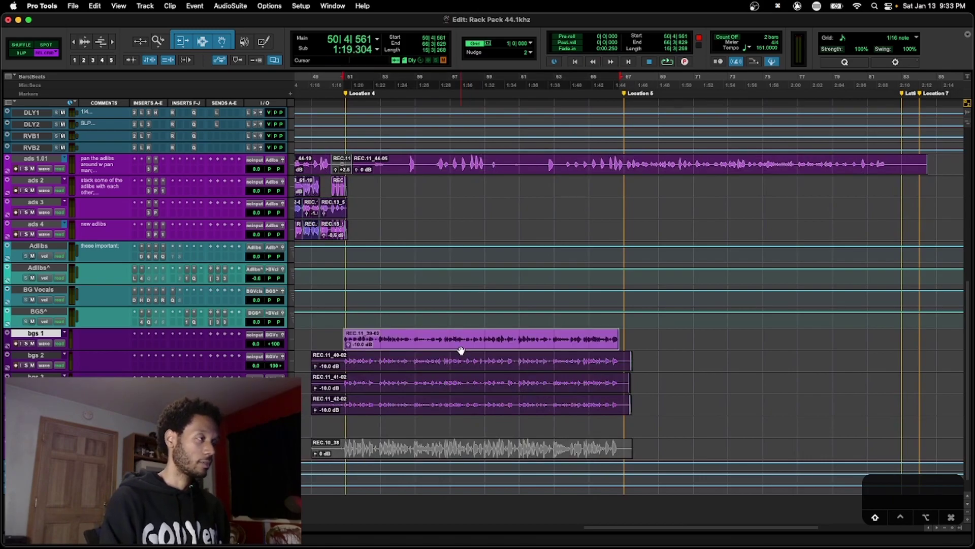
key("Left")
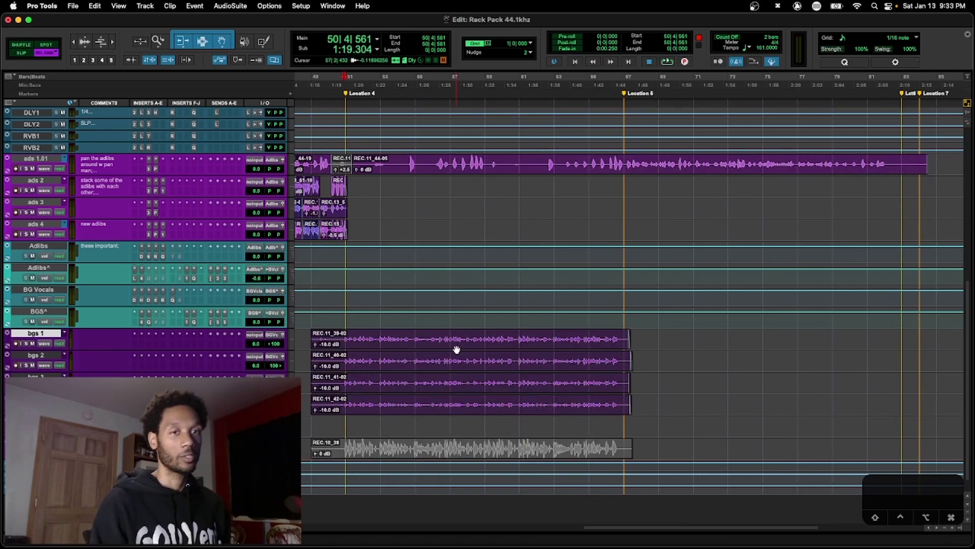
Trim the start of the restored REC.11_39-02 clip on bgs 1 to the edit cursor at 50|4|561 again
key("t")
key("t")
key("t")
key("t")
key("super+alt+bracketright")
key("super+alt+bracketright")
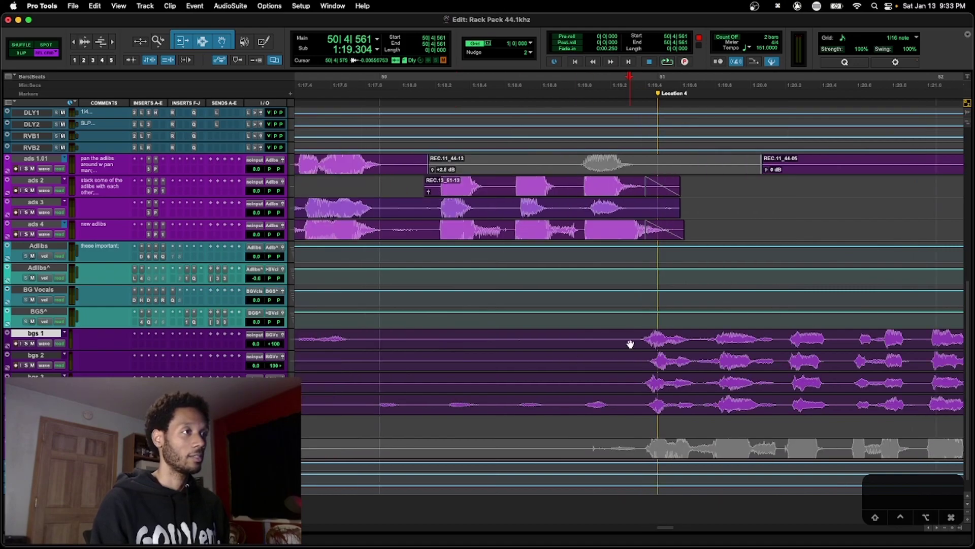
key("a")
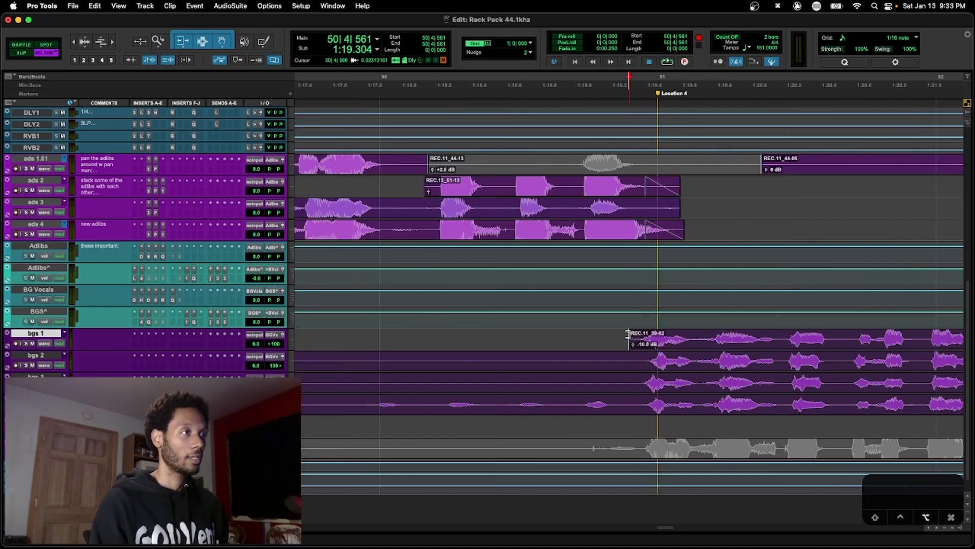
Recall Location 5 and trim the end of the REC.11_39-02 clip on bgs 1 to 66|3|759, after the last phrase
key("r")
key("r")
key("KP_Decimal")
key("5")
key("KP_Decimal")
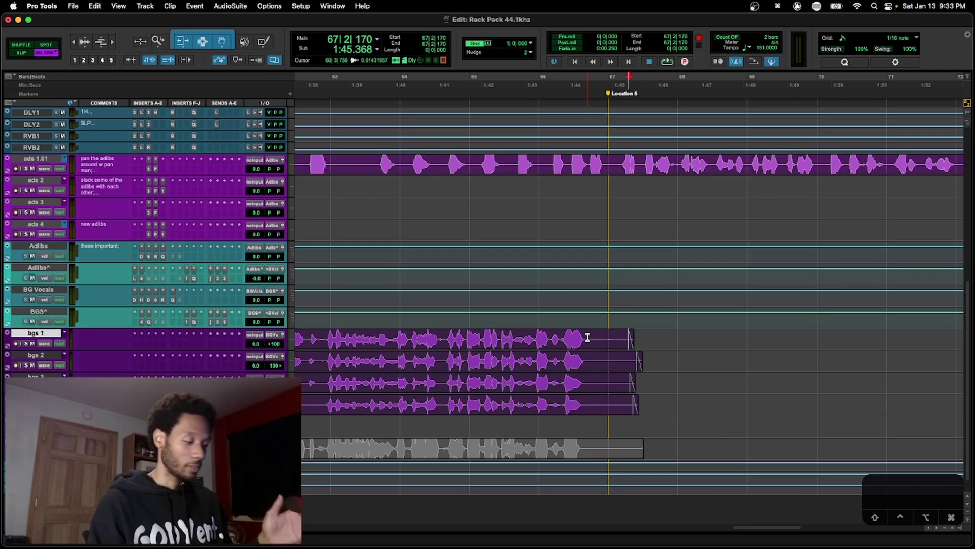
left_click(588, 338)
key("s")
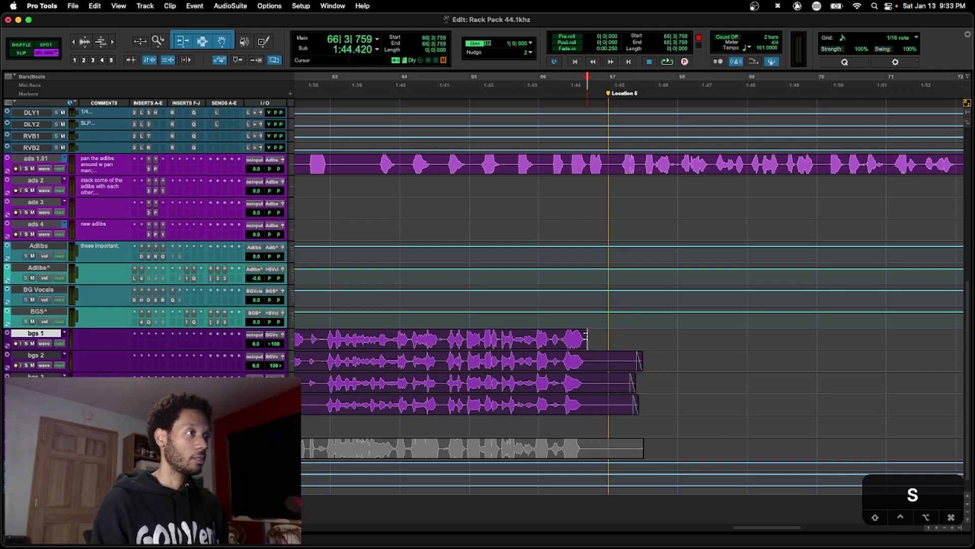
key("r")
key("r")
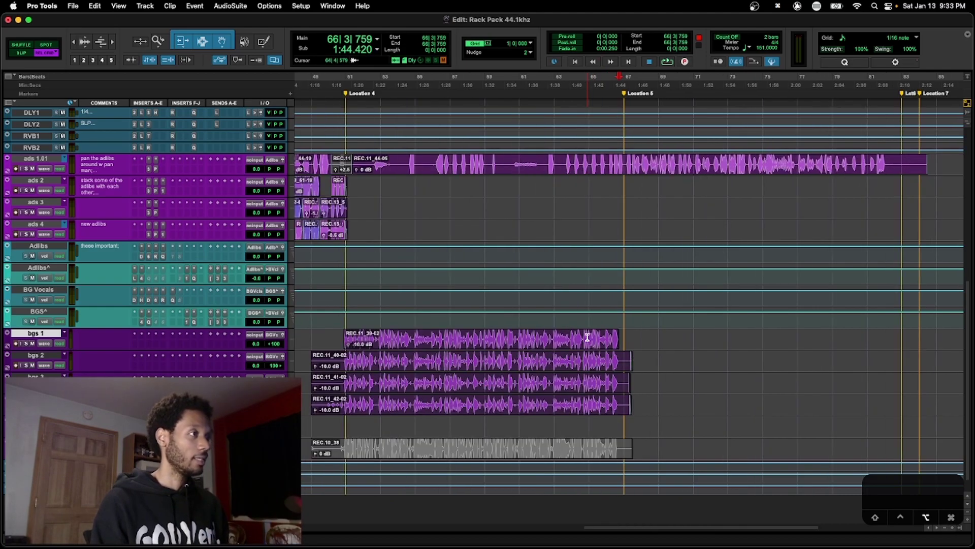
Extend the trimmed bgs 1 clip's selection down over the three background vocal clips below and trim all four to it
left_click(526, 346)
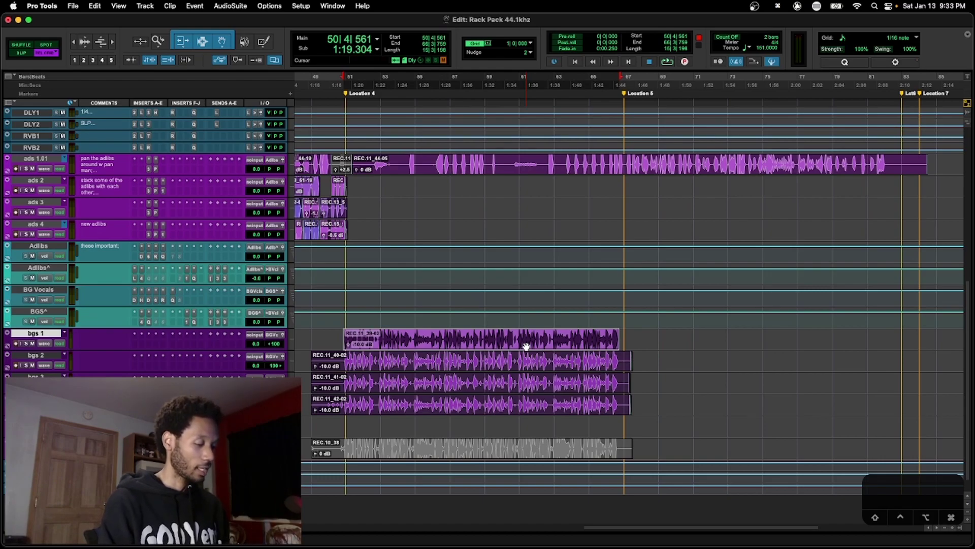
key("shift+semicolon")
key("shift+semicolon")
key("shift+semicolon")
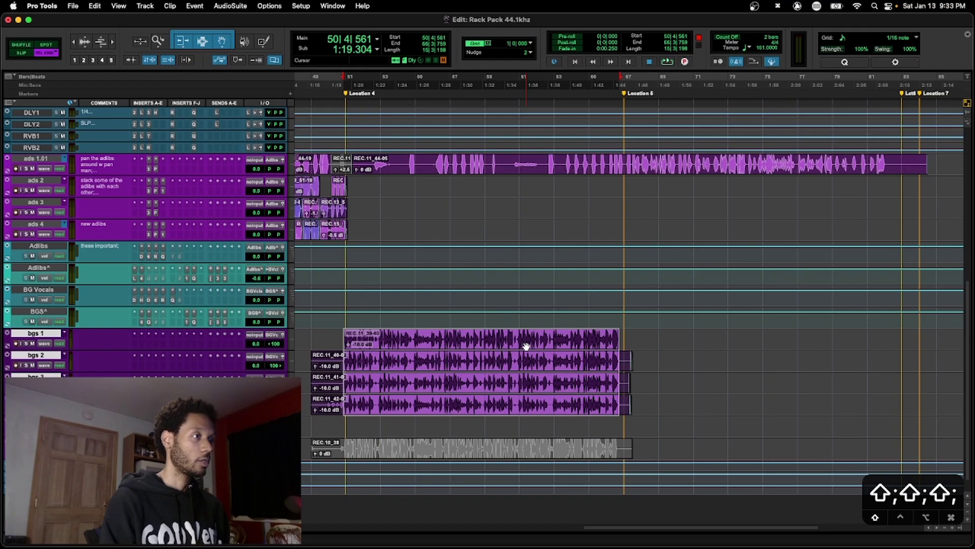
key("super+t")
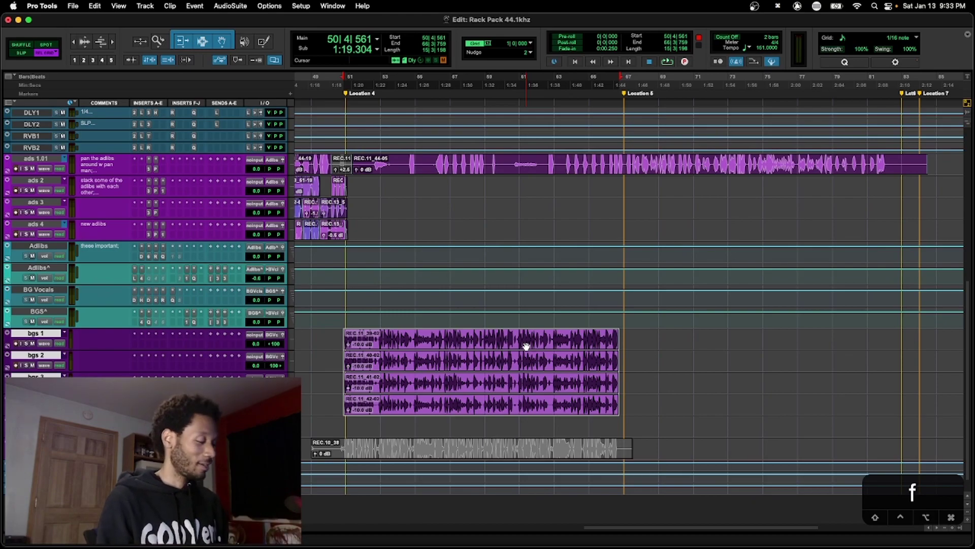
Undo the start and end trims on the four background vocal clips on the bgs tracks
scroll(526, 346, "down", 3, "alt+shift")
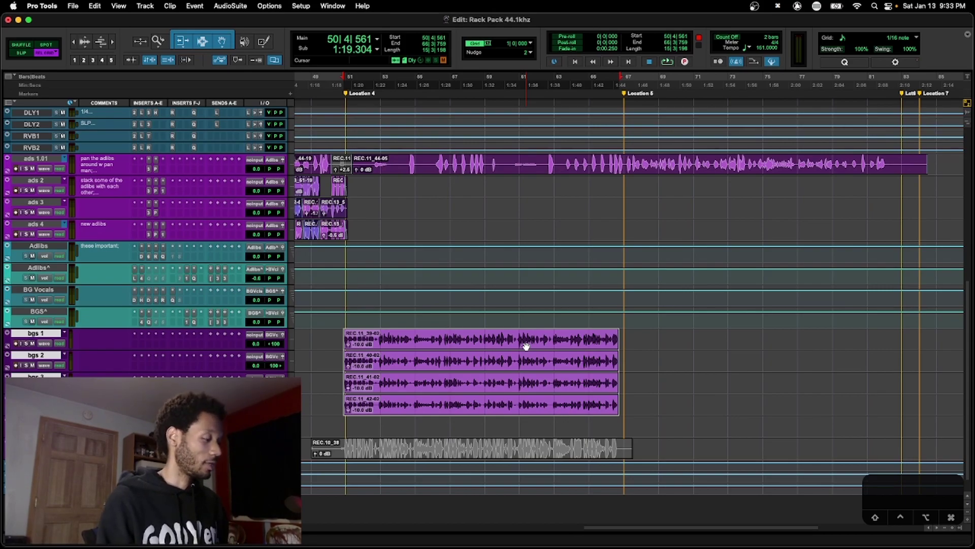
scroll(526, 346, "up", 6, "alt")
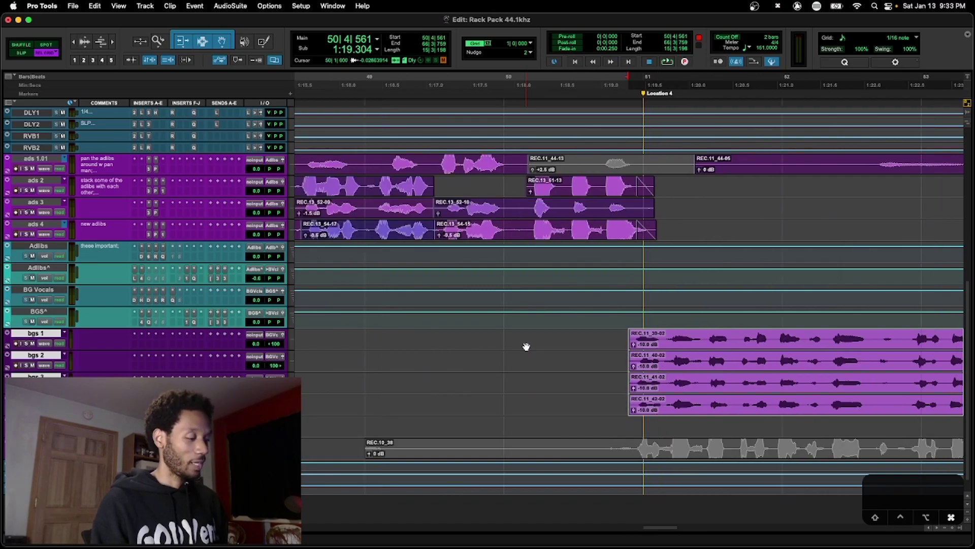
scroll(526, 346, "down", 6, "alt")
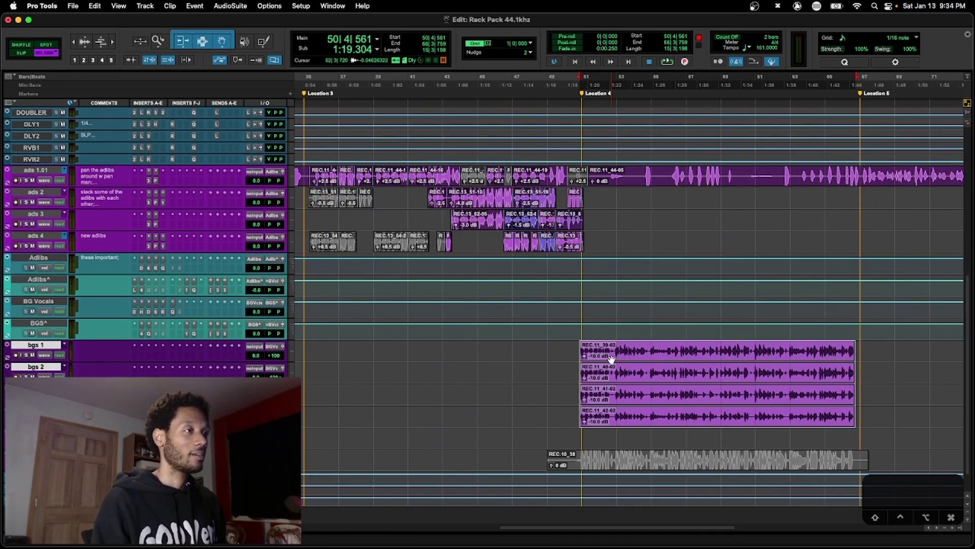
scroll(611, 359, "up", 3, "alt")
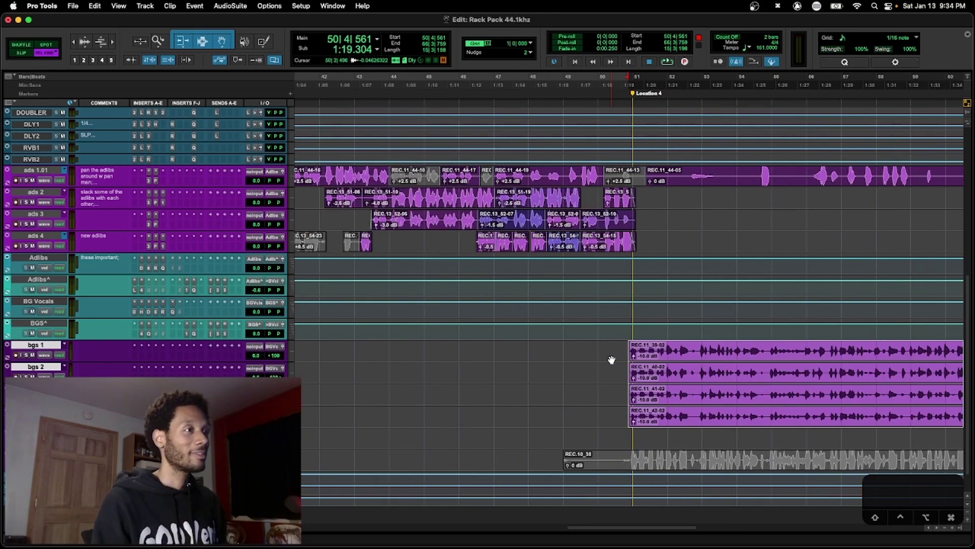
scroll(611, 359, "right", 3)
key("super+z")
key("super+z")
key("super+z")
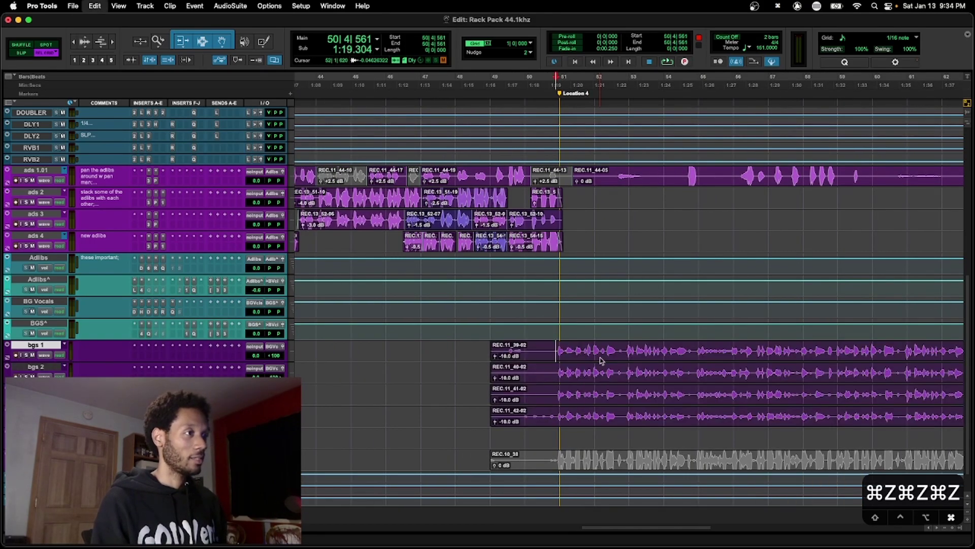
key("super+z")
key("super+z")
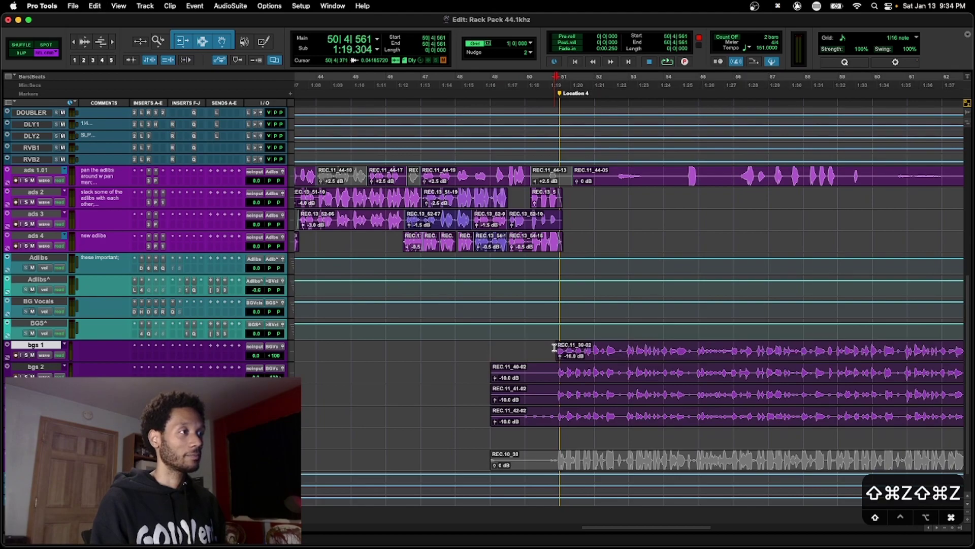
key("super+z")
Trim the start of the REC.11_39-02 clip on bgs 1 to 50|4|532, ahead of Location 4
left_click(554, 346)
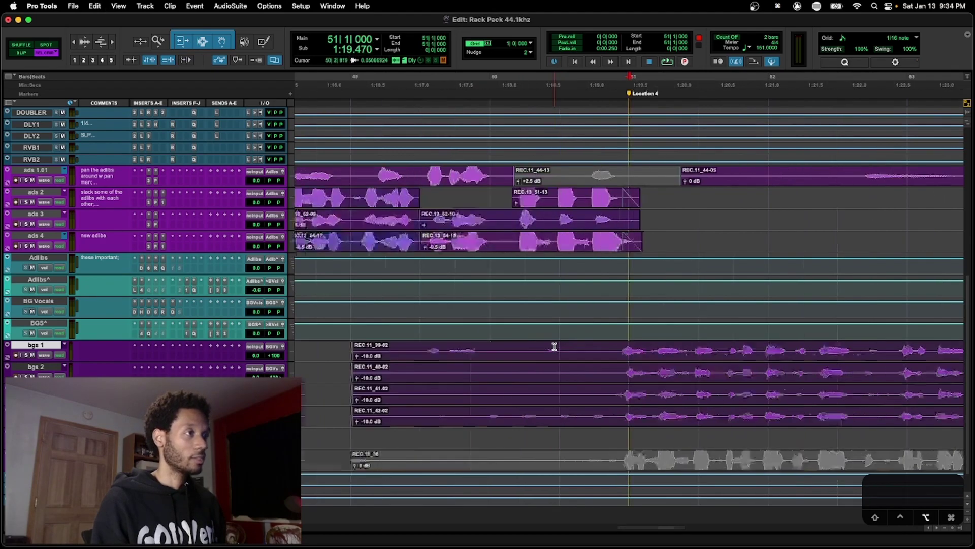
key("super+bracketright")
key("super+bracketright")
key("super+bracketright")
key("super+bracketright")
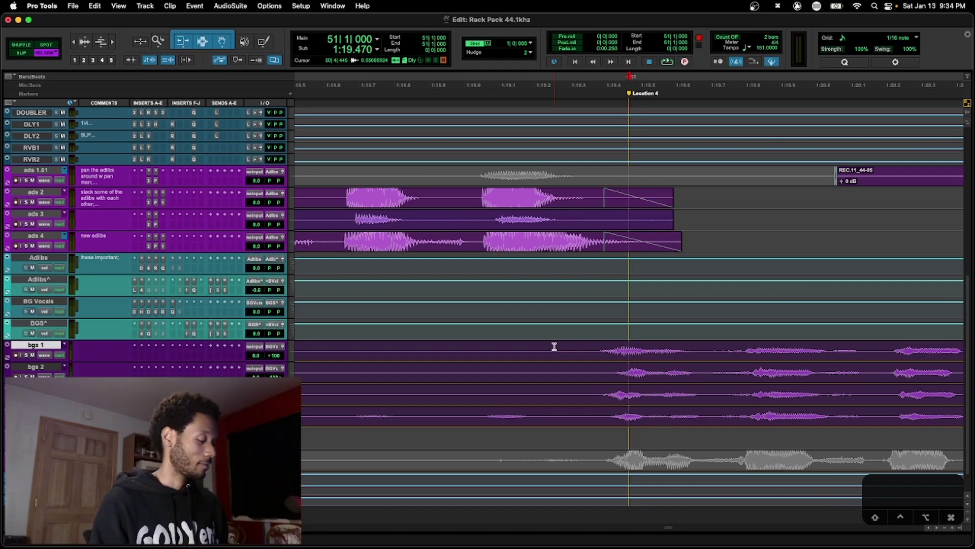
left_click(567, 349)
key("a")
key("r")
key("r")
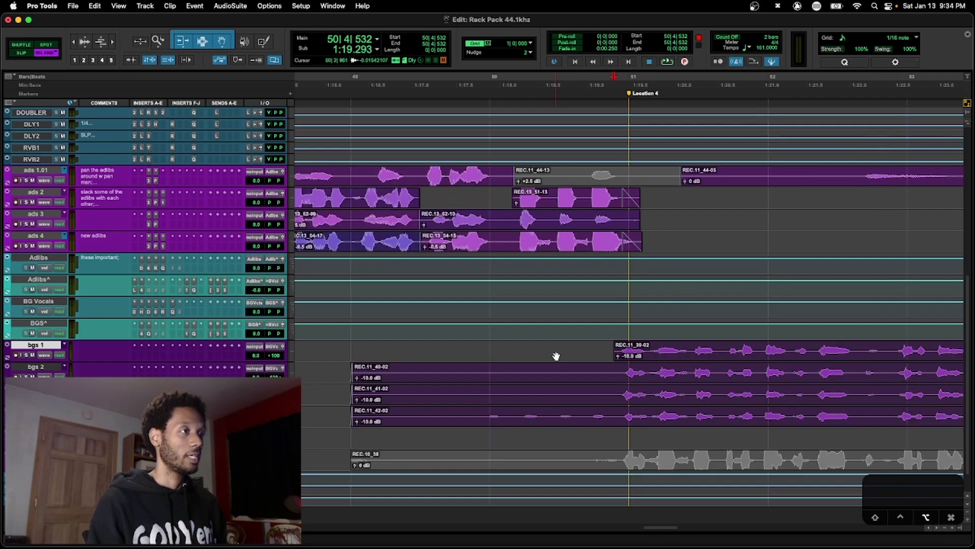
Recall the Location 5 marker and trim the end of the REC.11_39-02 clip on bgs 1 to 66|3|731
key("KP_Decimal")
key("KP_5")
key("KP_Decimal")
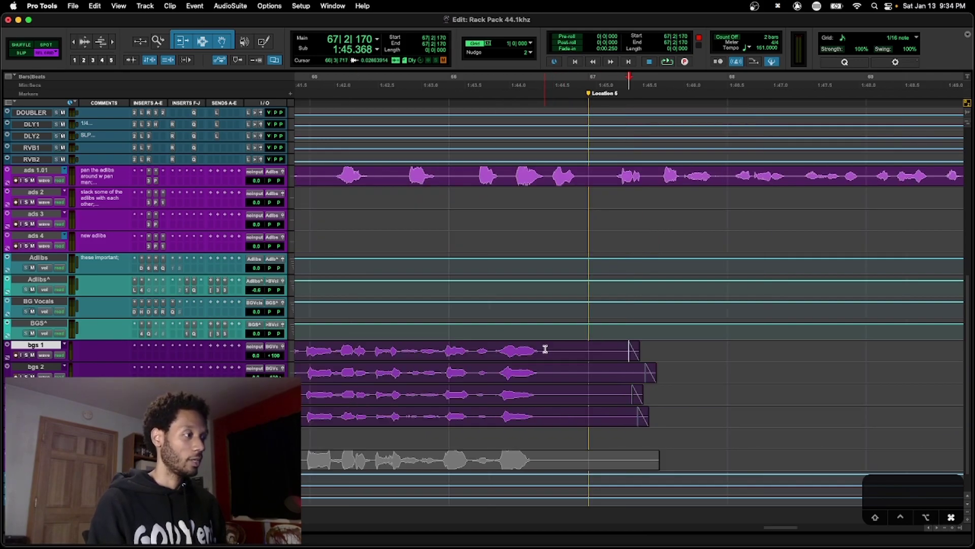
key("s")
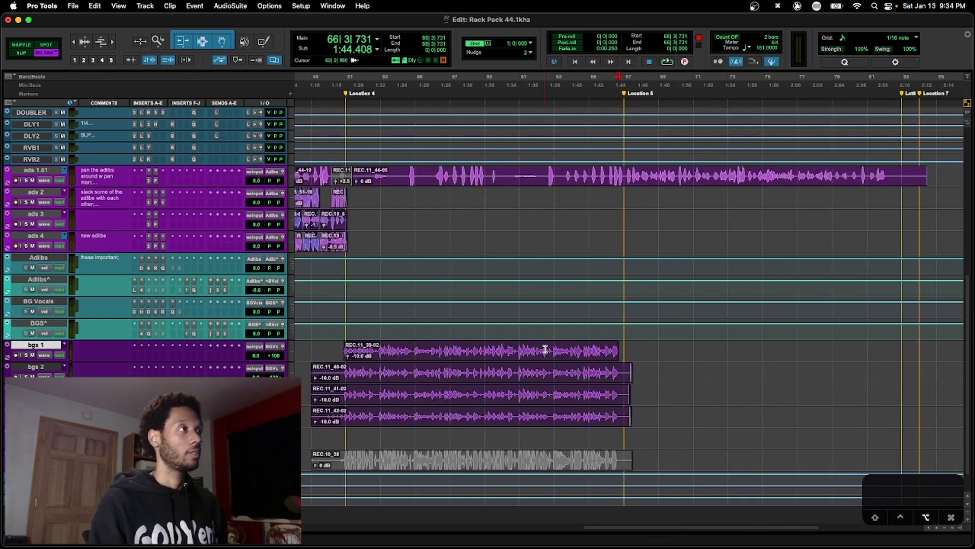
key("r")
key("r")
key("r")
Record a short take on the REC.14 track starting at bar 34, just before Location 3
scroll(546, 348, "up", 3)
scroll(545, 349, "up", 5)
scroll(545, 349, "left", 15)
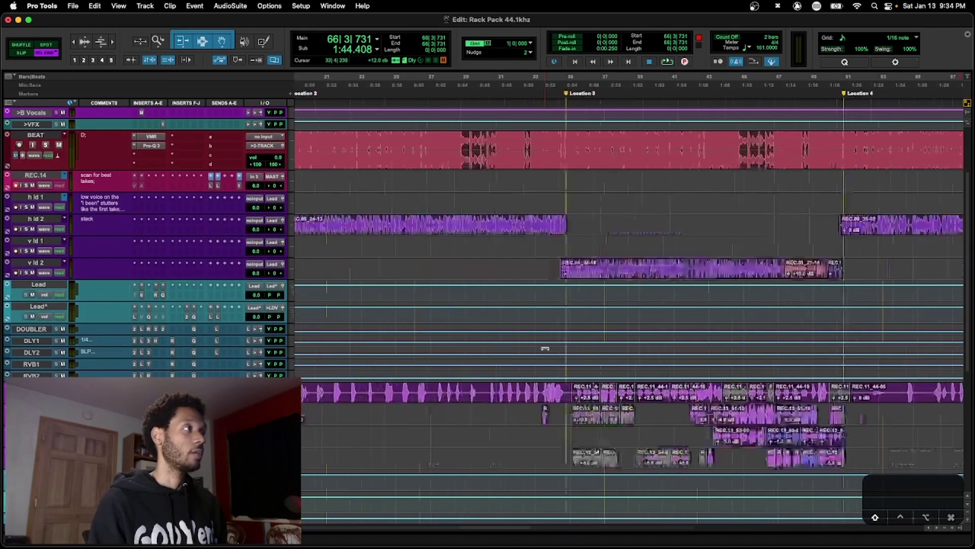
scroll(611, 191, "right", 5)
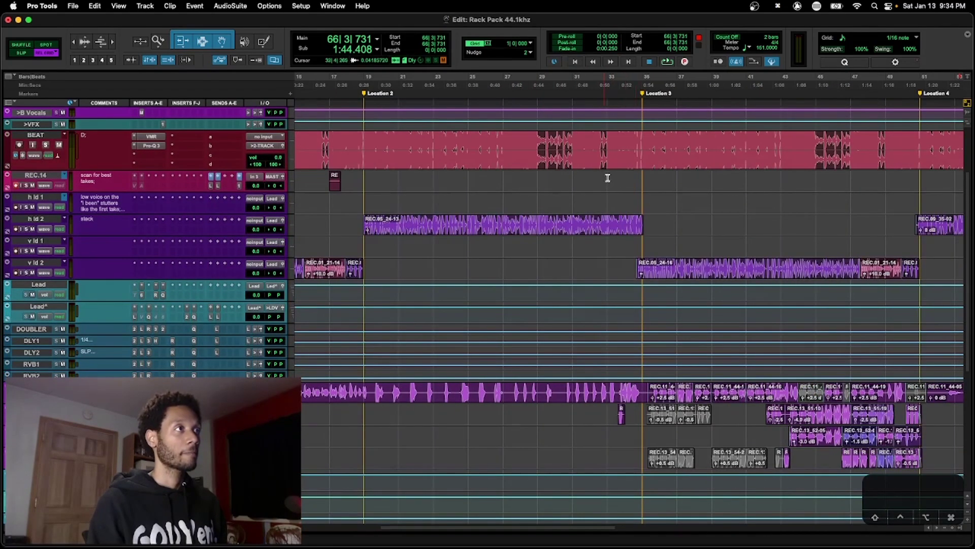
left_click(617, 176)
key("t")
key("super+space")
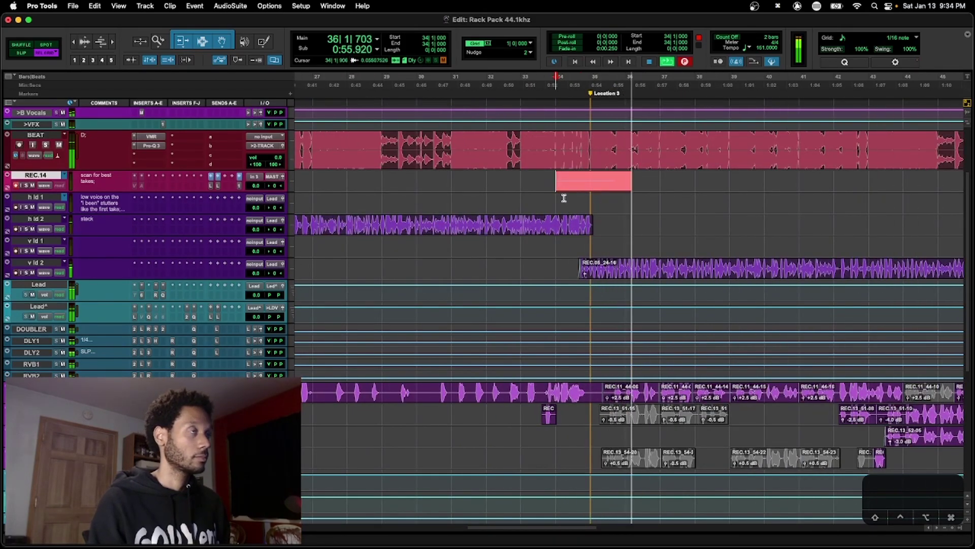
key("space")
Trim the new take's start to 34|3|837, and undo moving it to h ld 1 and recording another take
key("super+space")
key("a")
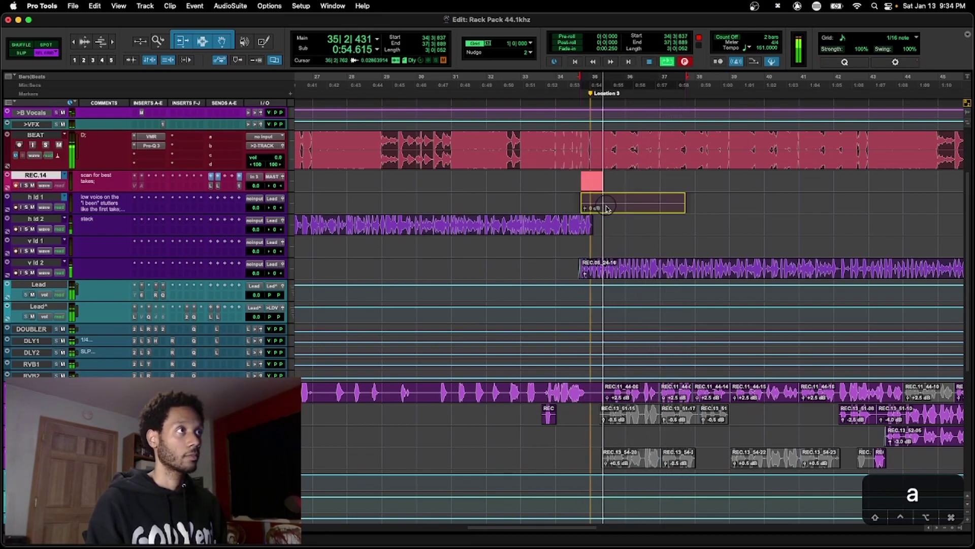
left_click(558, 177)
key("space")
key("super+z")
key("super+z")
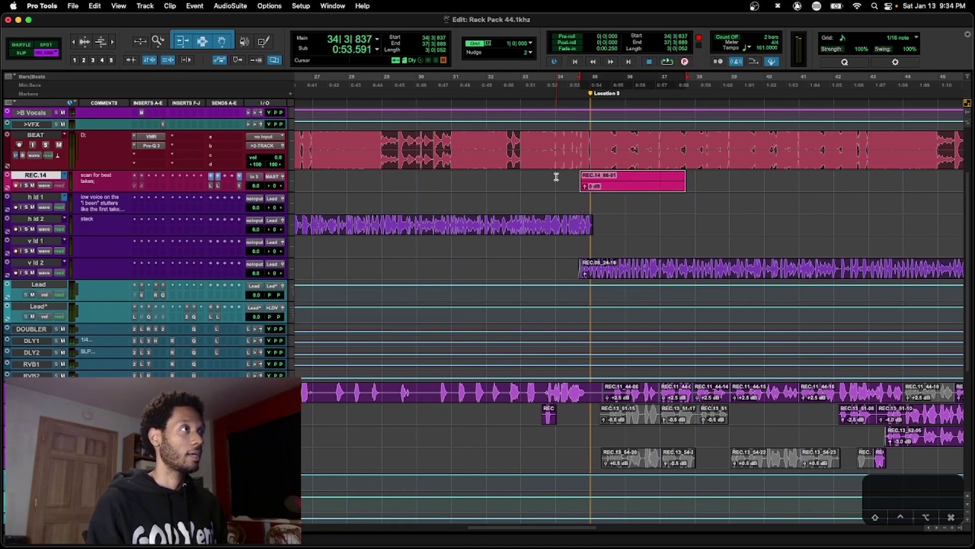
Record a short take on the REC.14 track starting at bar 33 and running past Location 3
left_click(527, 178)
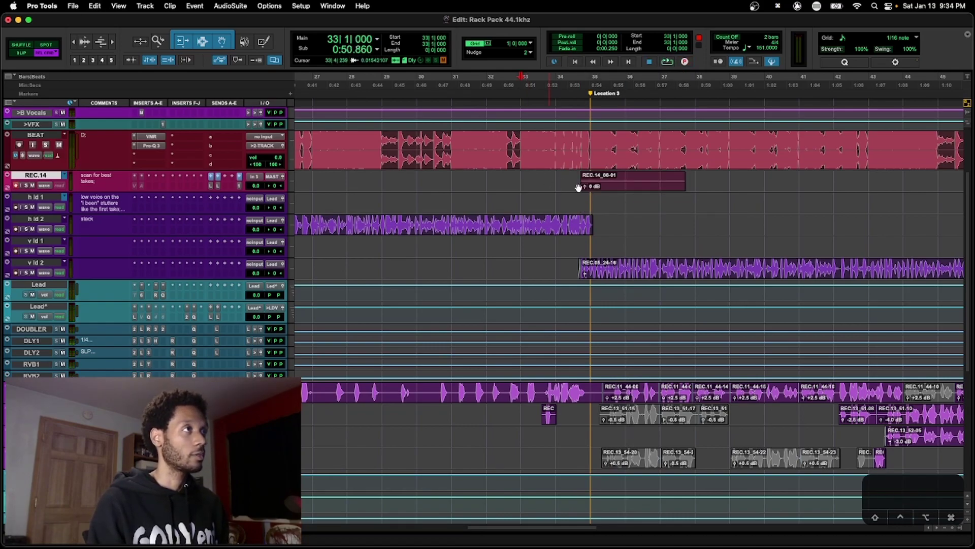
key("space")
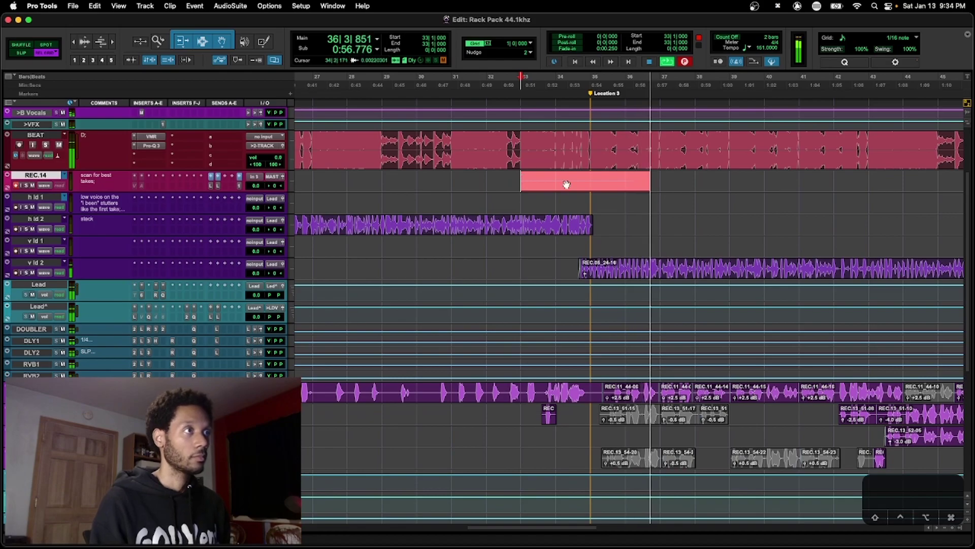
key("space")
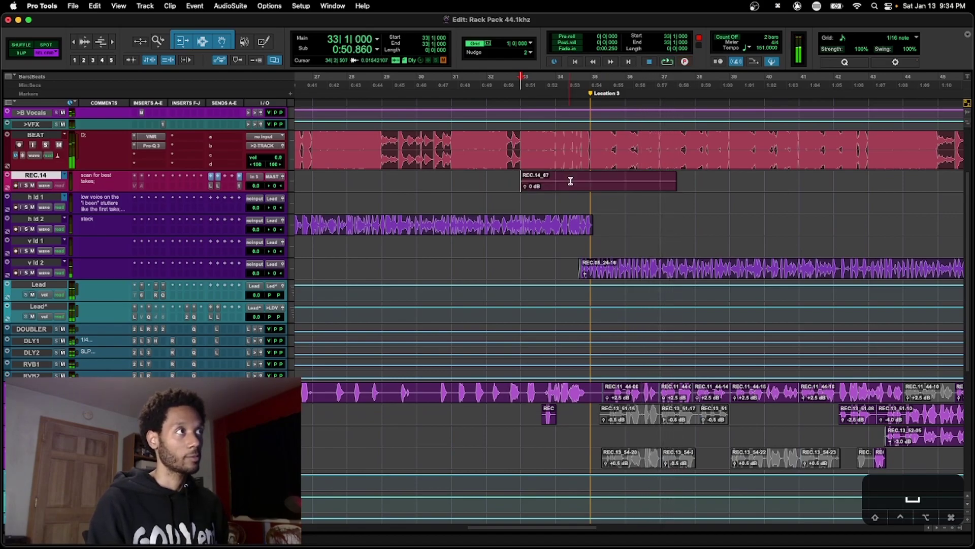
Start another REC.14 recording from bar 33 while trimming the previous take's start to 34|3|725 and moving it to h ld 1
left_click(581, 177)
key("cmd+space")
key("a")
left_click_drag(598, 186, 595, 207)
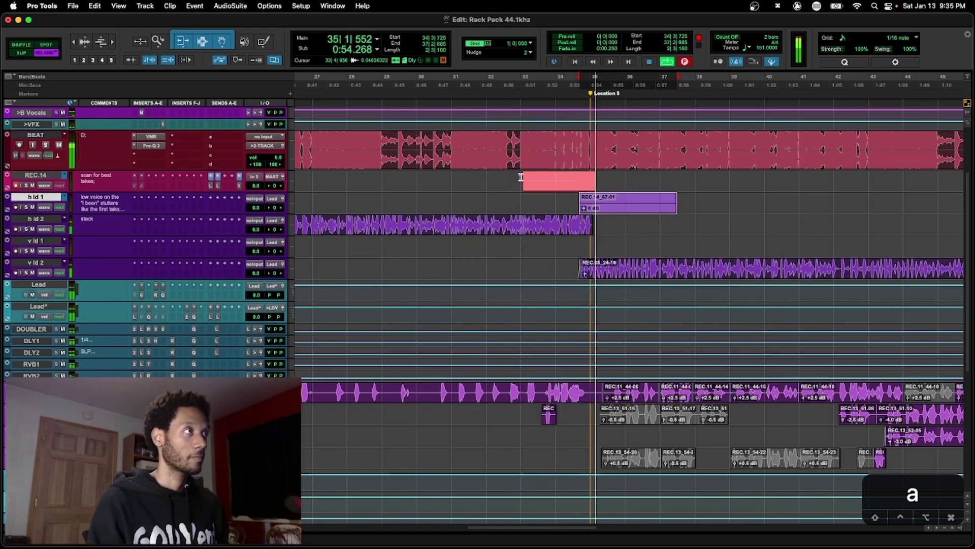
key("space")
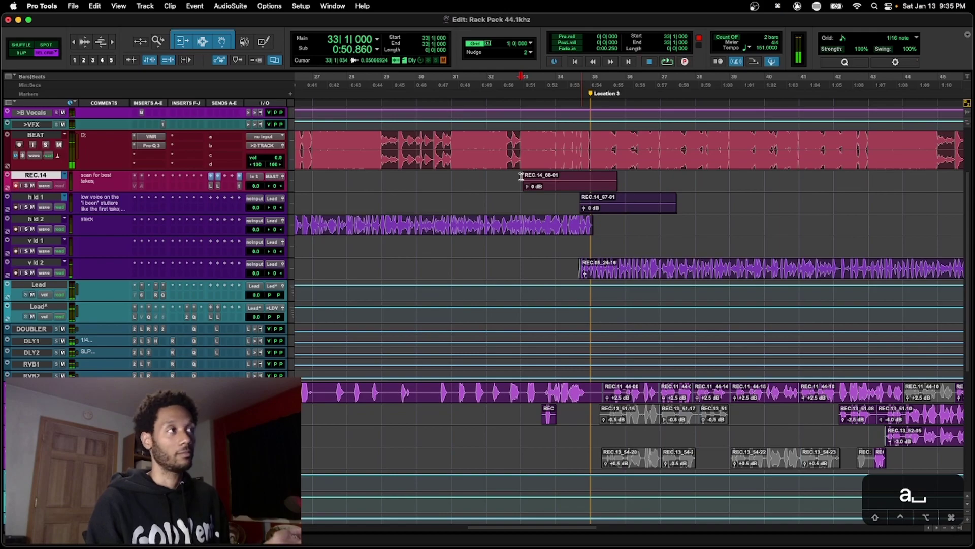
Clear the takes from REC.14 and h ld 1, and record a fresh take on REC.14 from bar 33
key("super+z")
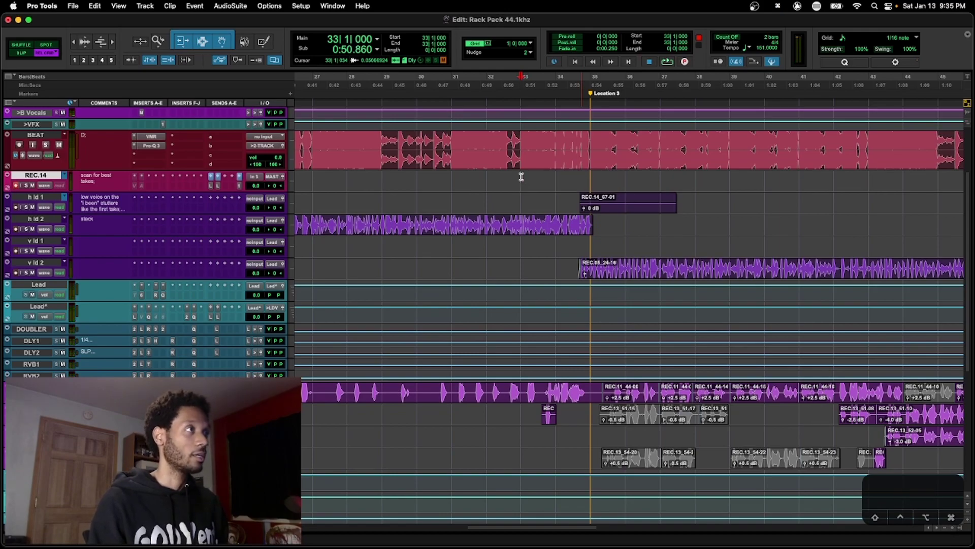
key("x")
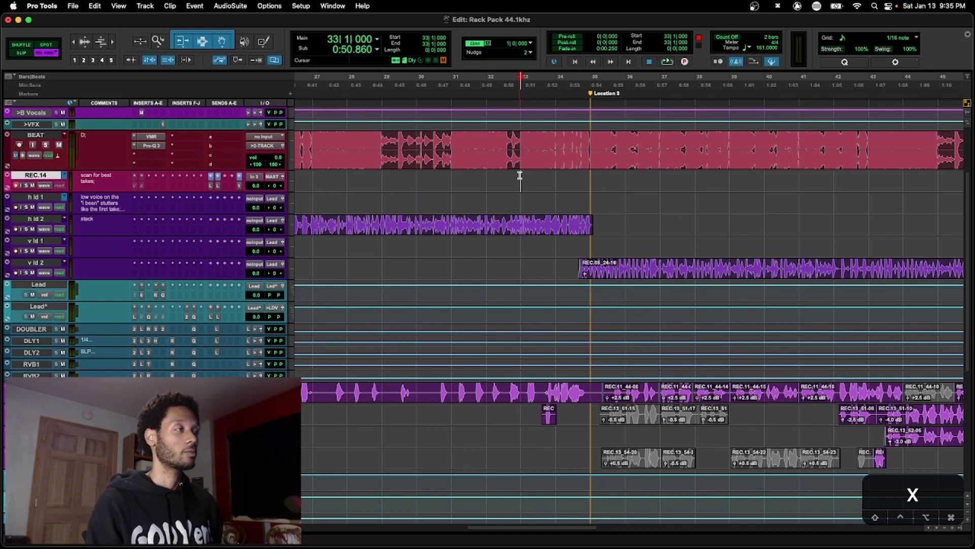
key("super+space")
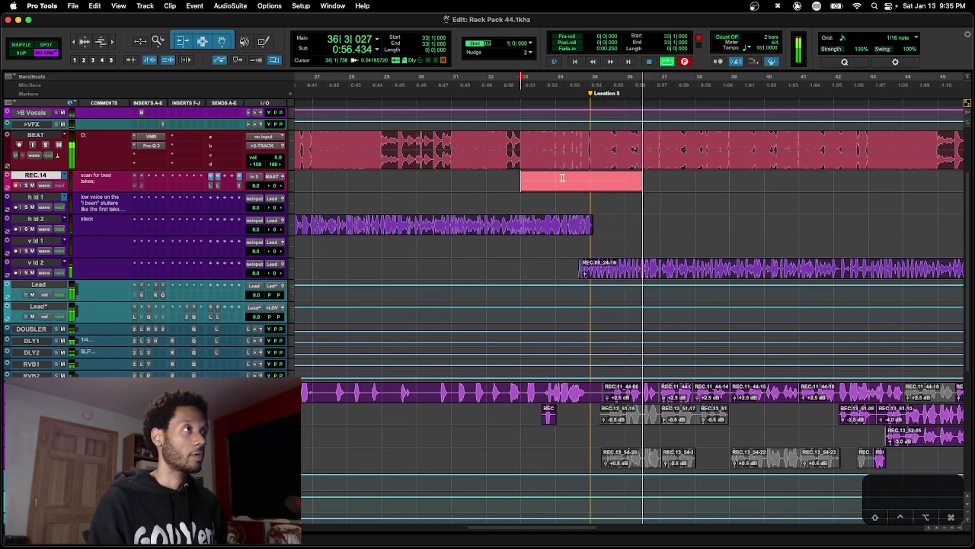
key("space")
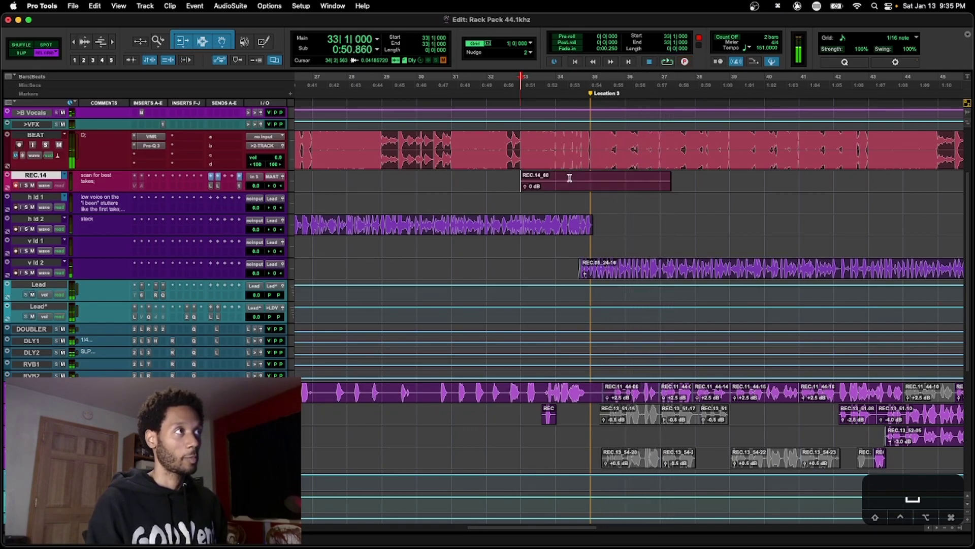
Start a new recording while trimming the previous take's start to 34|2|563 and moving it to h ld 1, and undo these changes
key("cmd+space")
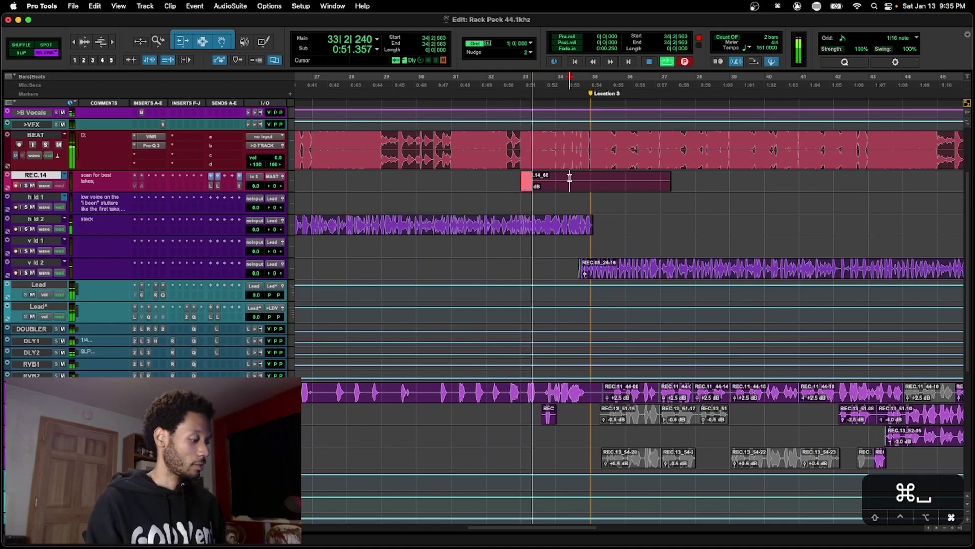
left_click(569, 178)
key("a")
left_click_drag(582, 188, 583, 202)
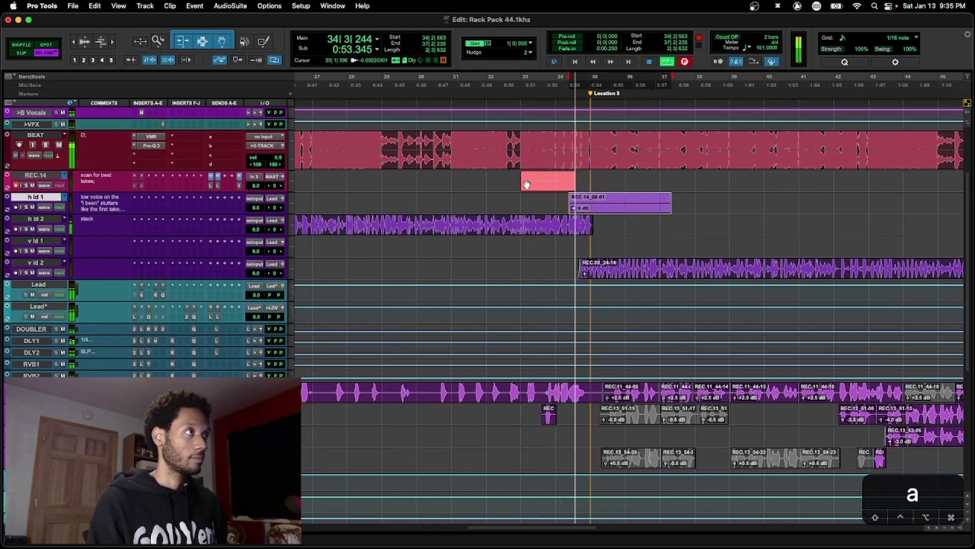
key("space")
key("super+z")
key("super+z")
key("super+z")
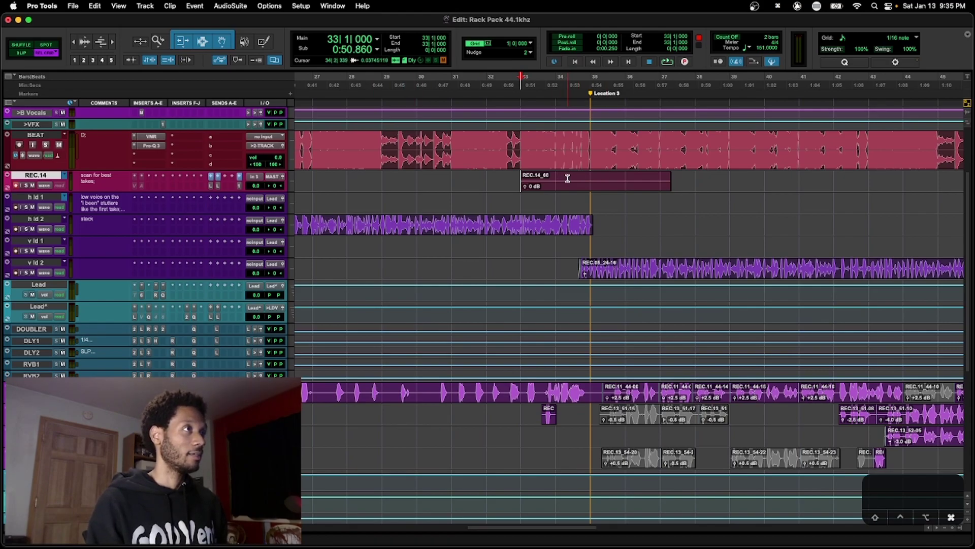
left_click(593, 183)
left_click(557, 182)
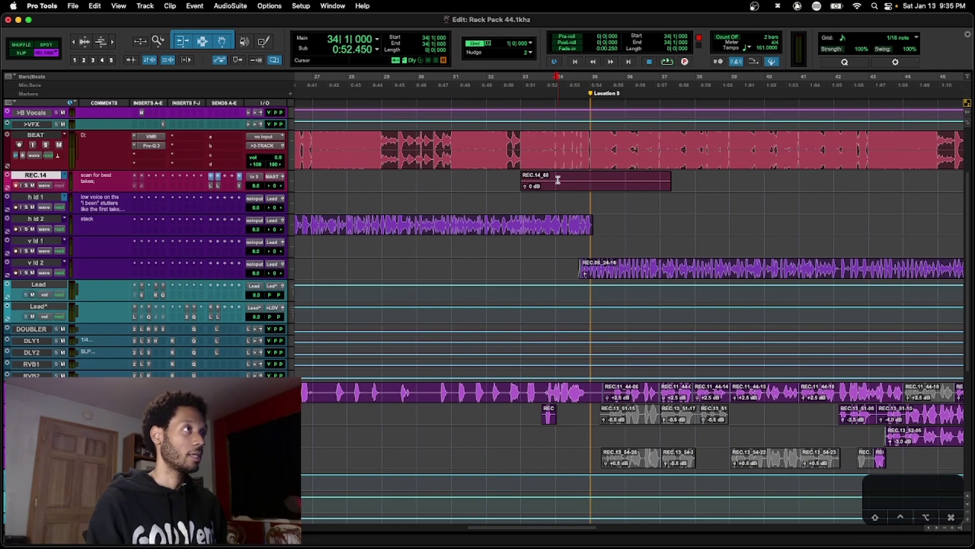
left_click(591, 178)
left_click(558, 178)
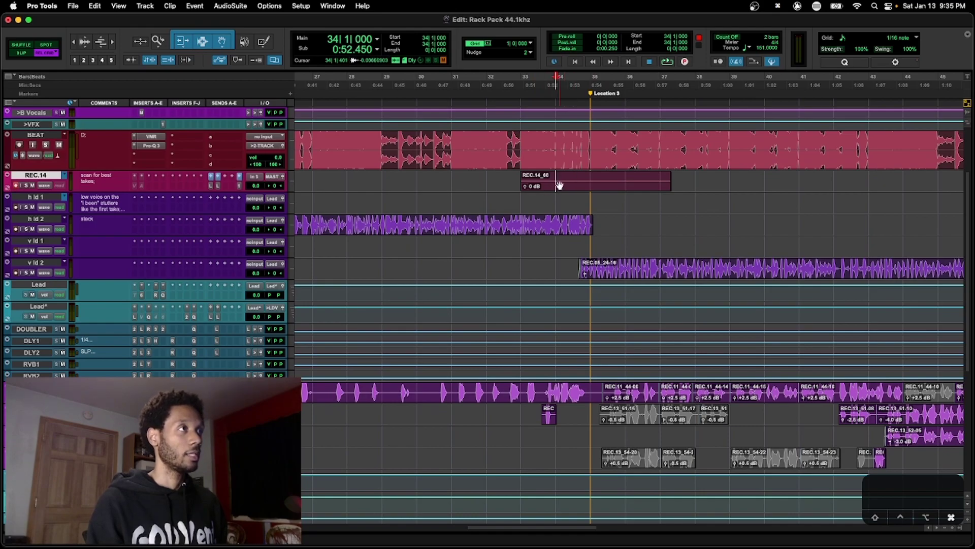
left_click(569, 177)
left_click(581, 177)
left_click(611, 176)
left_click(576, 176)
left_click(561, 177)
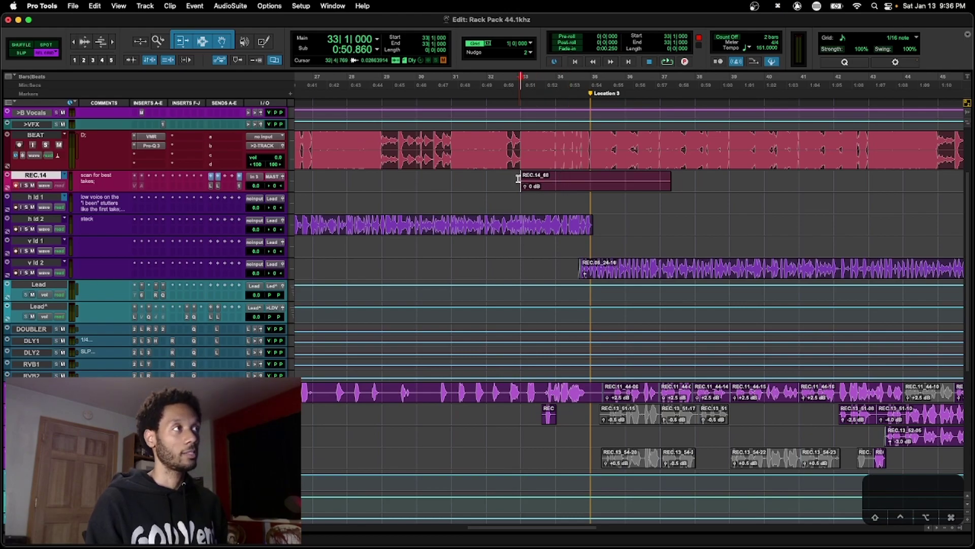
Trim the REC.14 take's start to 34|2|339 and move it to h ld 1, and undo the edits
left_click(568, 178)
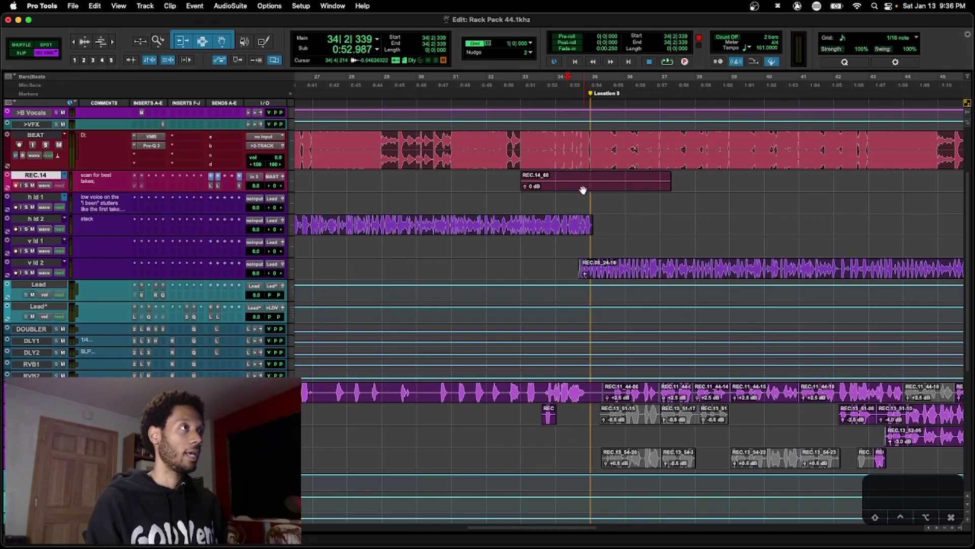
key("a")
left_click(583, 190)
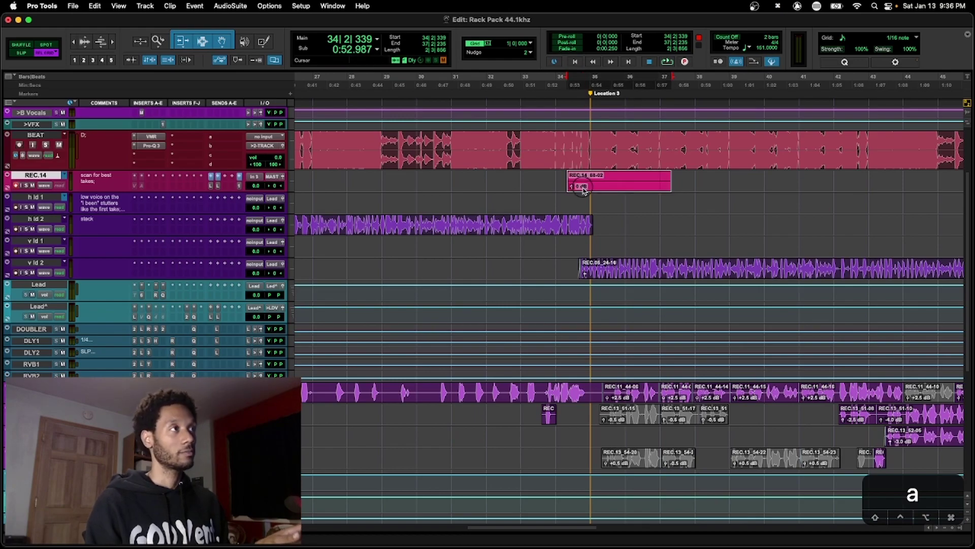
left_click_drag(583, 189, 587, 203)
key("super+z")
Start recording on REC.14 from bar 33 while trimming the previous take's start to 34|2|451 and moving it to h ld 1
left_click_drag(569, 181, 498, 186)
left_click(522, 178)
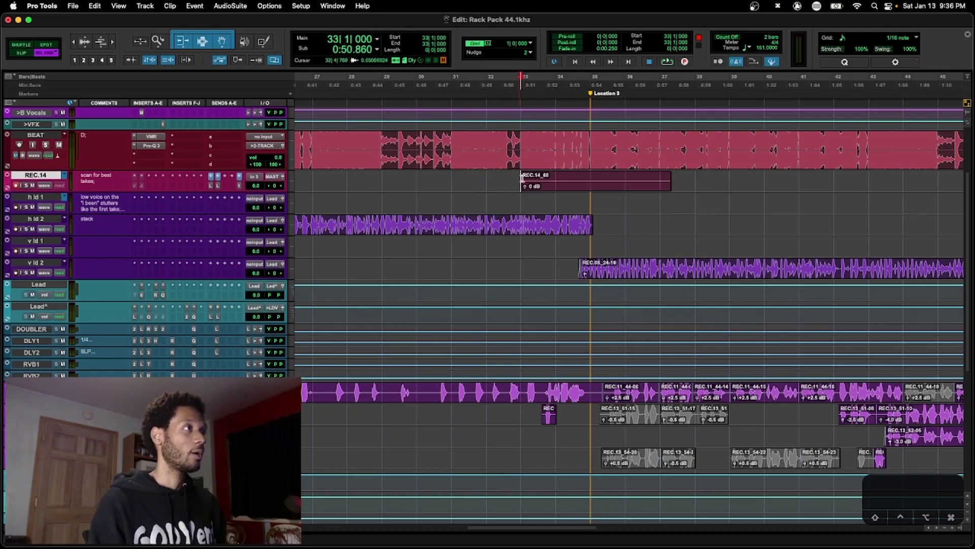
key("super+space")
left_click(569, 180)
key("a")
left_click_drag(586, 188, 590, 204)
left_click(520, 181)
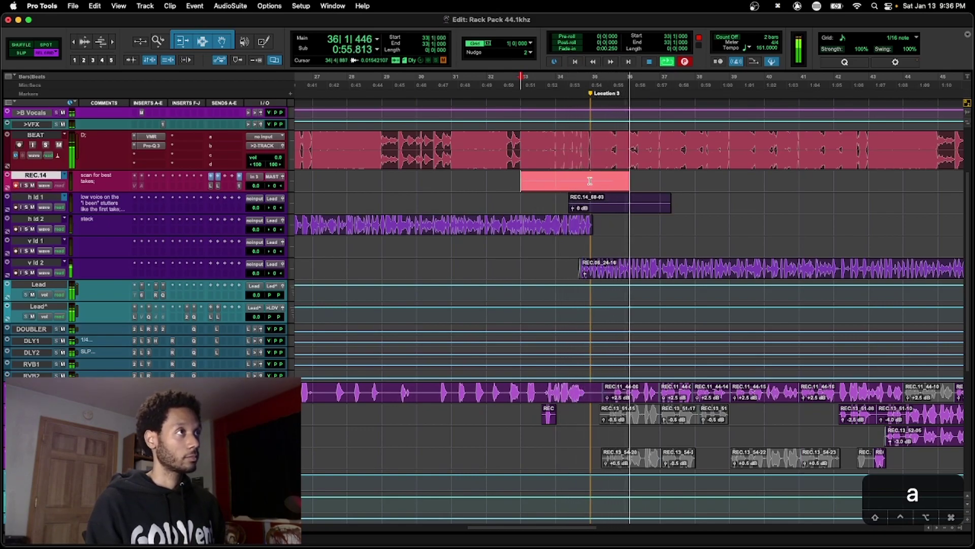
Stop the recording and cut the new take from the REC.14 track
key("space")
key("c")
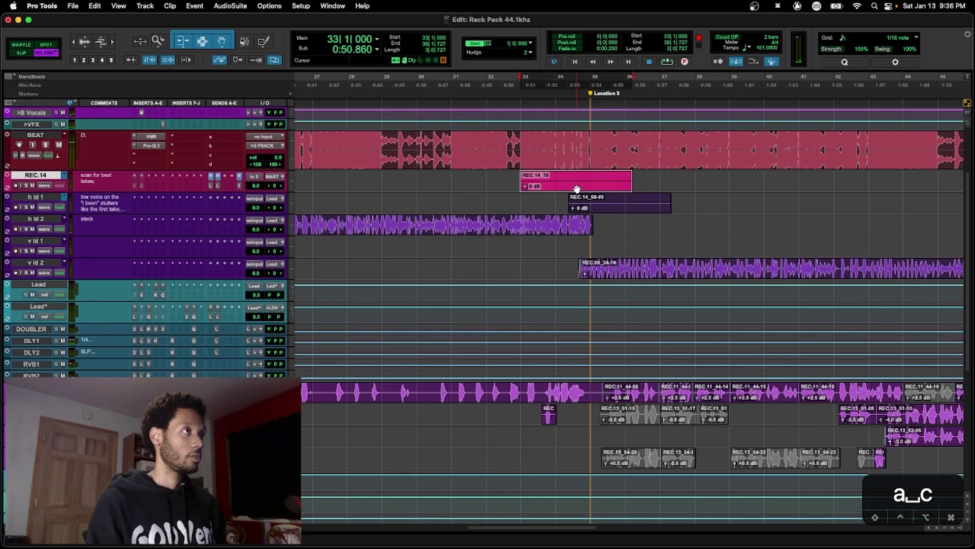
key("x")
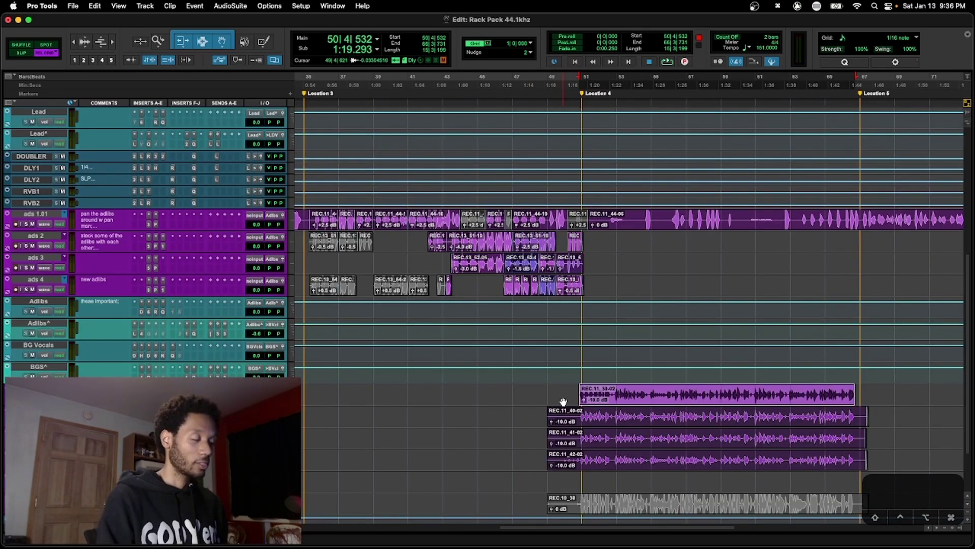
Extend the bgs 1 clip selection down through bgs 4 and trim all four clips to 50|4|532–66|3|731
key("shift+semicolon")
key("shift+semicolon")
key("shift+semicolon")
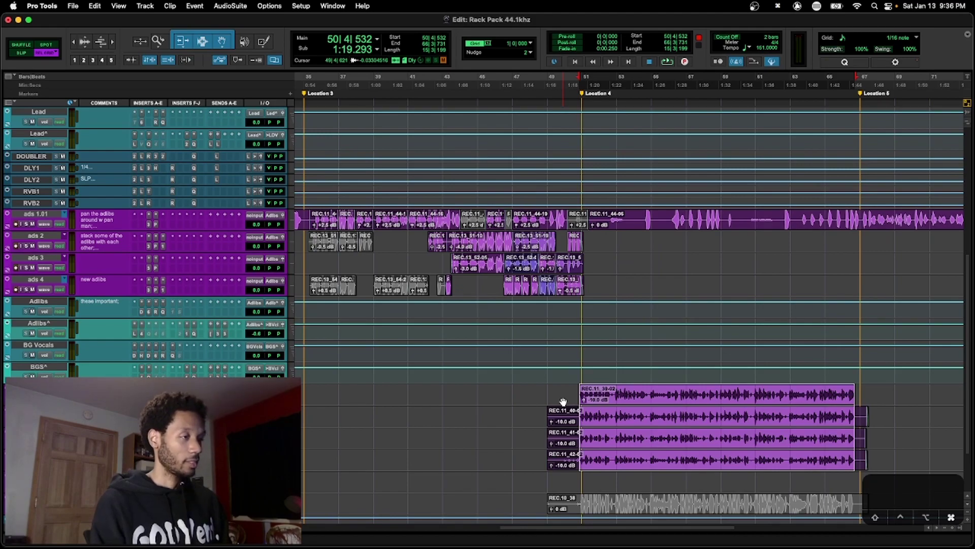
key("super+t")
key("f")
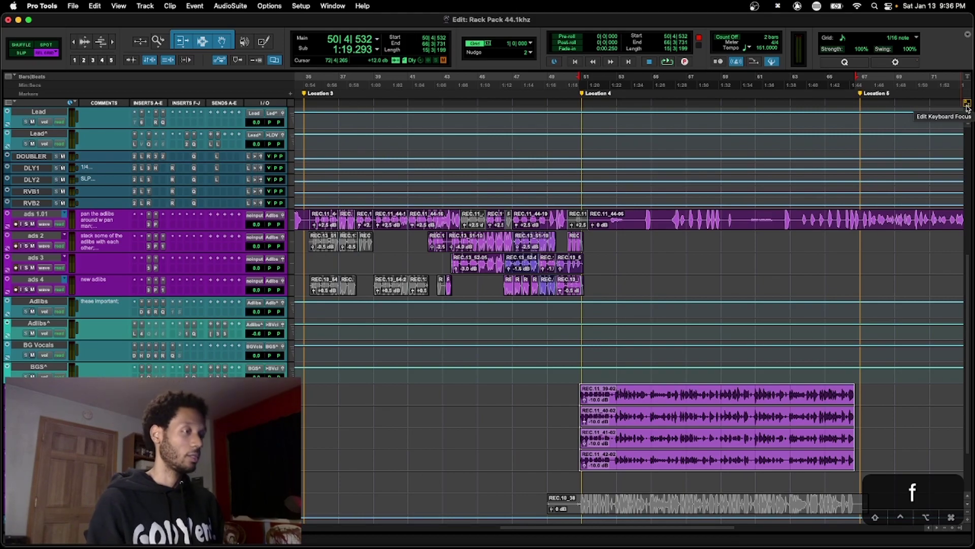
key("f")
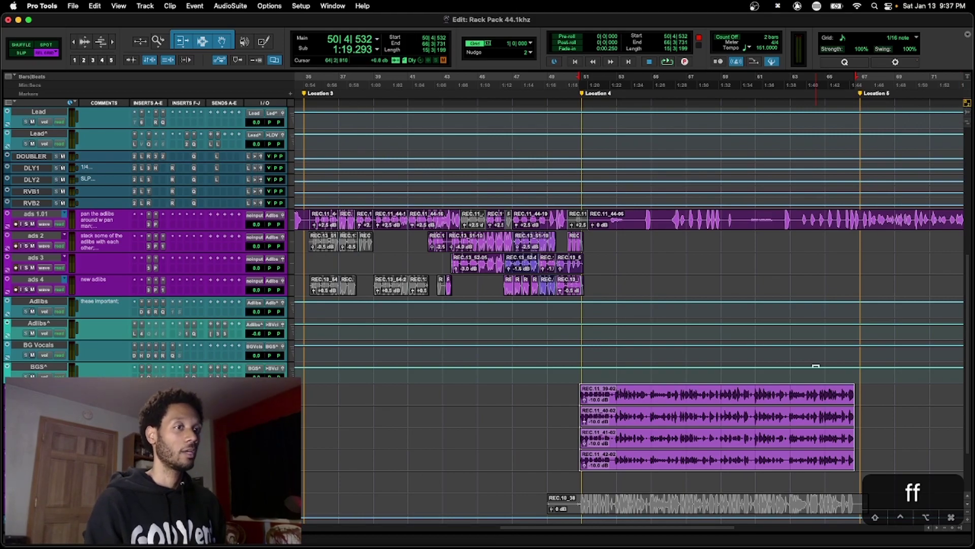
Undo the multi-track trim on the bgs clips and step back through the edits before it
left_click(557, 392)
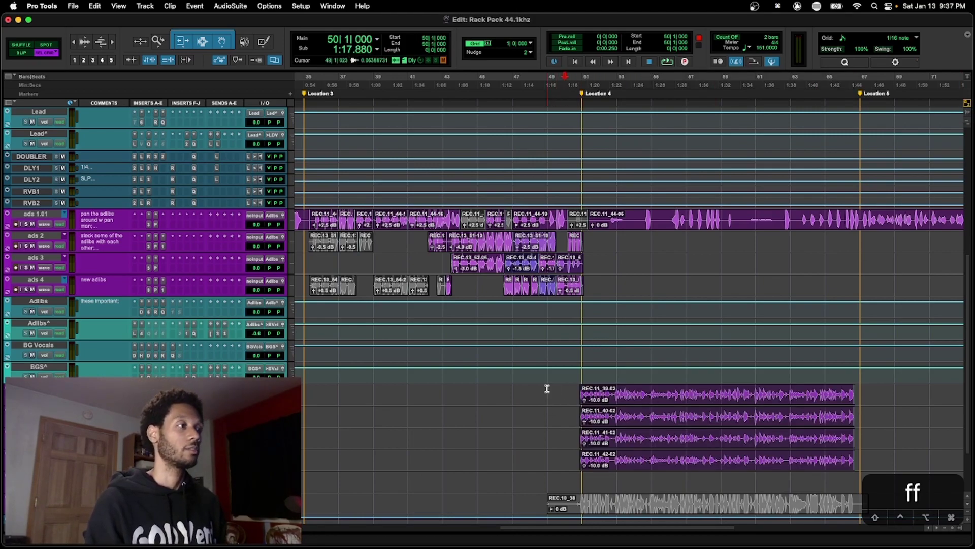
key("z")
key("z")
key("z")
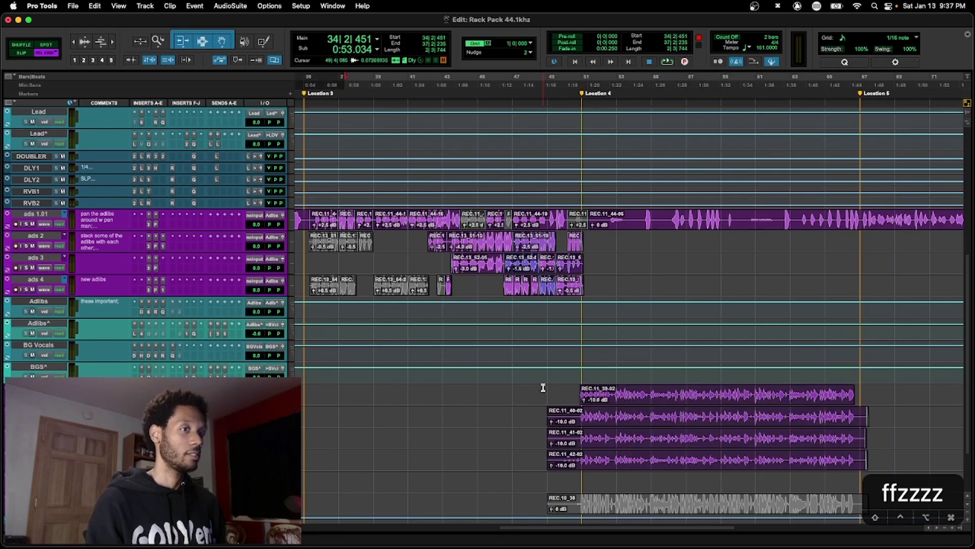
key("super+shift+z")
key("super+z")
key("super+z")
key("super+z")
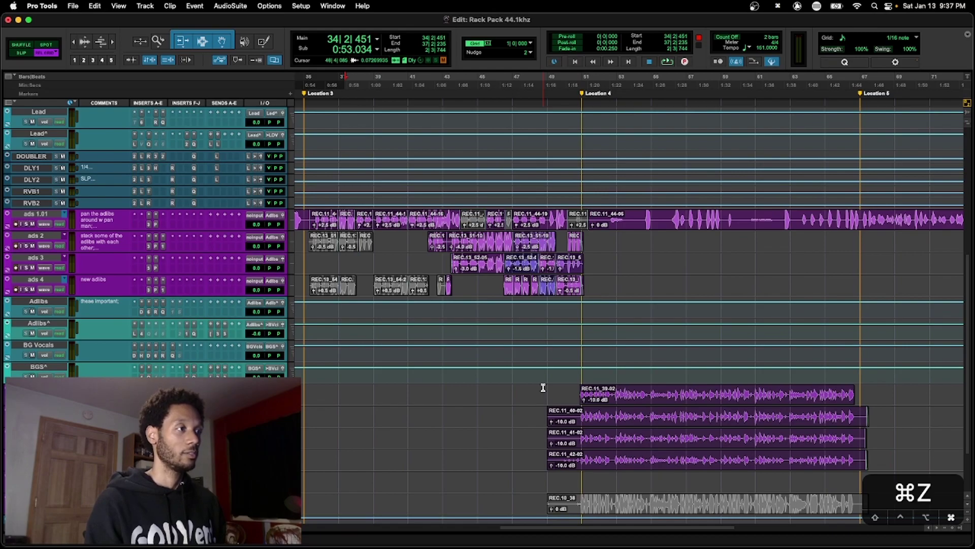
key("super+z")
Redo the undone edits up to the trim of the four bgs clips
key("super+shift+z")
key("super+shift+z")
key("super+shift+z")
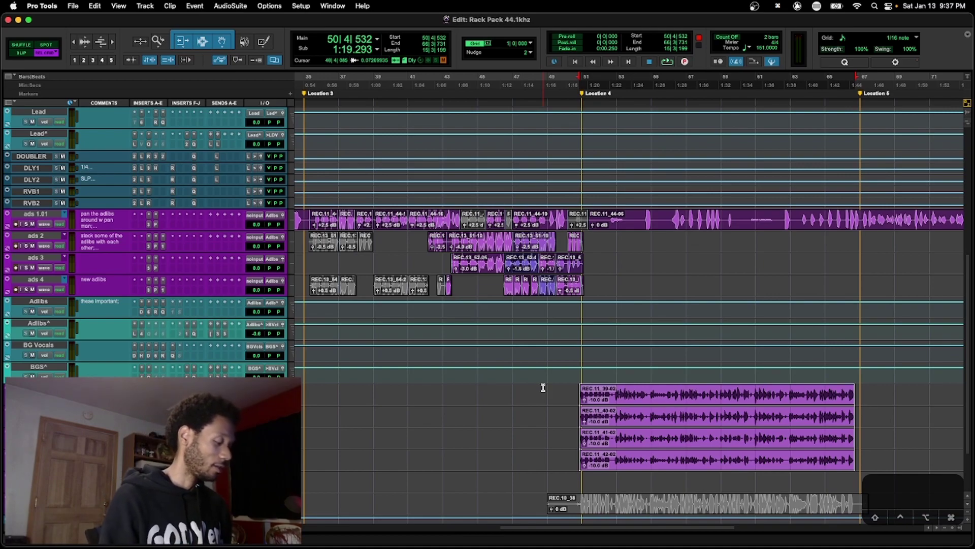
key("super+shift+z")
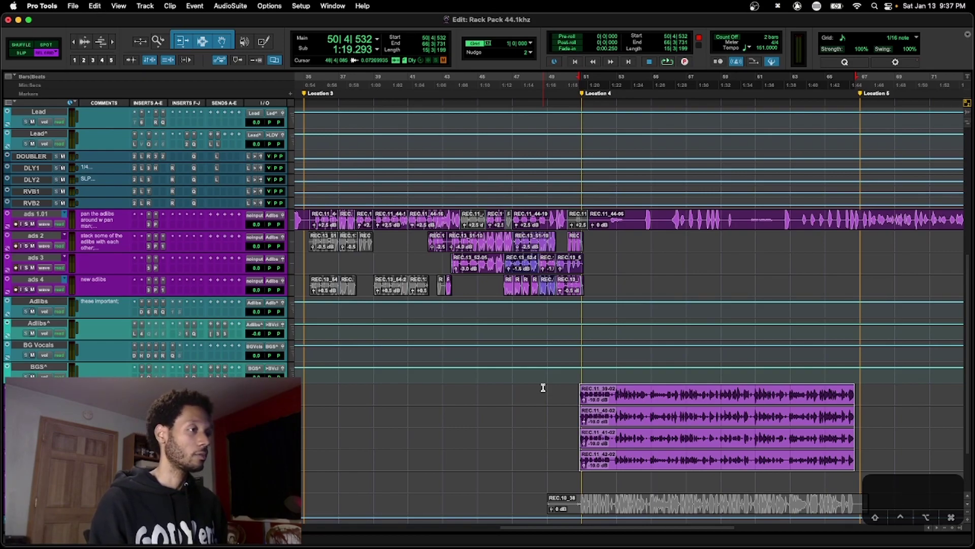
Step back through the last edits once more and redo them up to the bgs clip trim
key("super+z")
key("super+z")
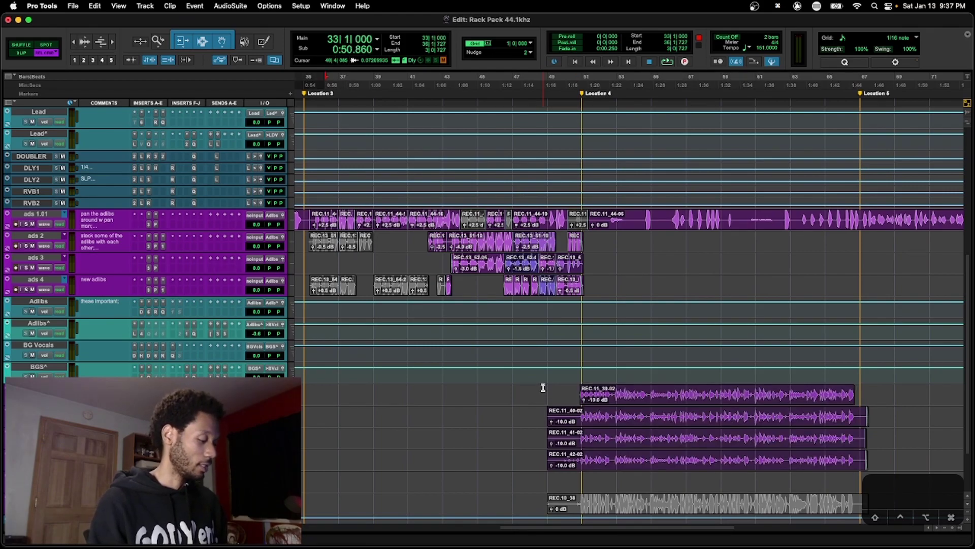
key("shift+super+z")
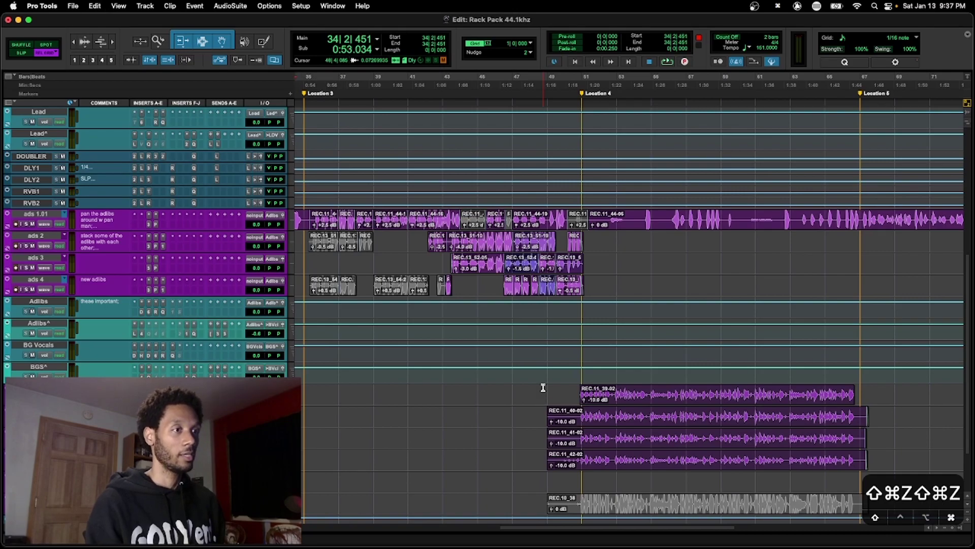
key("shift+super+z")
Exclude the active and alternate playlists in the Duplicate Tracks options, and dismiss the dialog without duplicating
scroll(496, 418, "down", 3)
key("super+bracketleft")
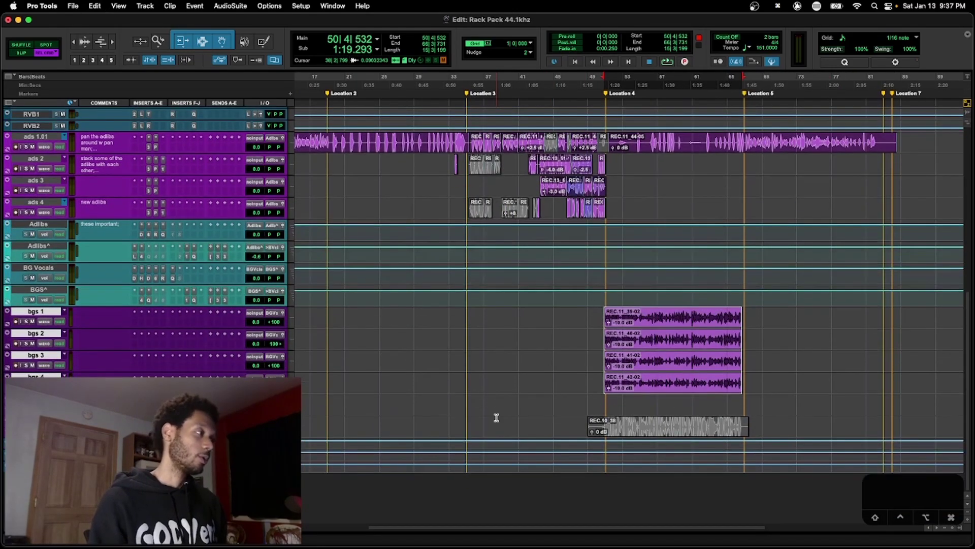
scroll(497, 417, "left", 5)
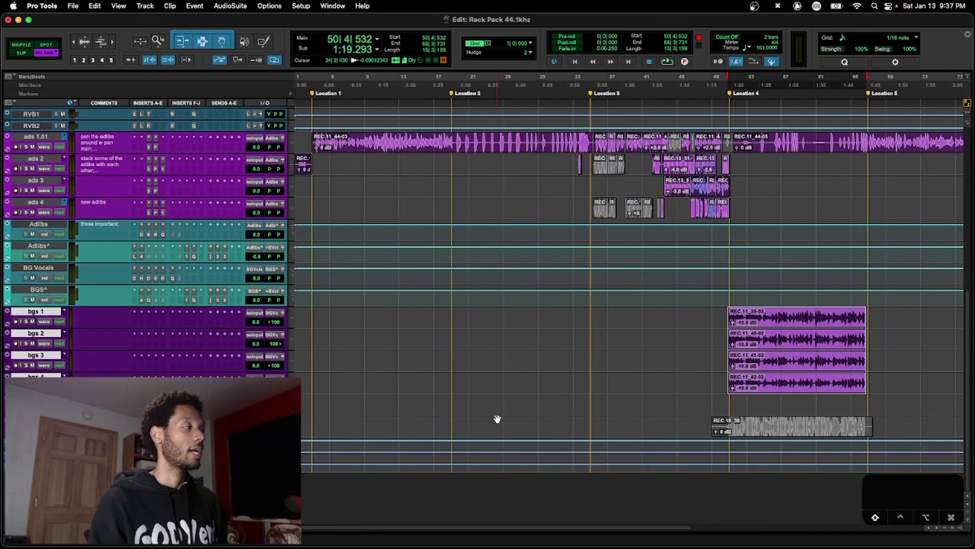
left_click(311, 399)
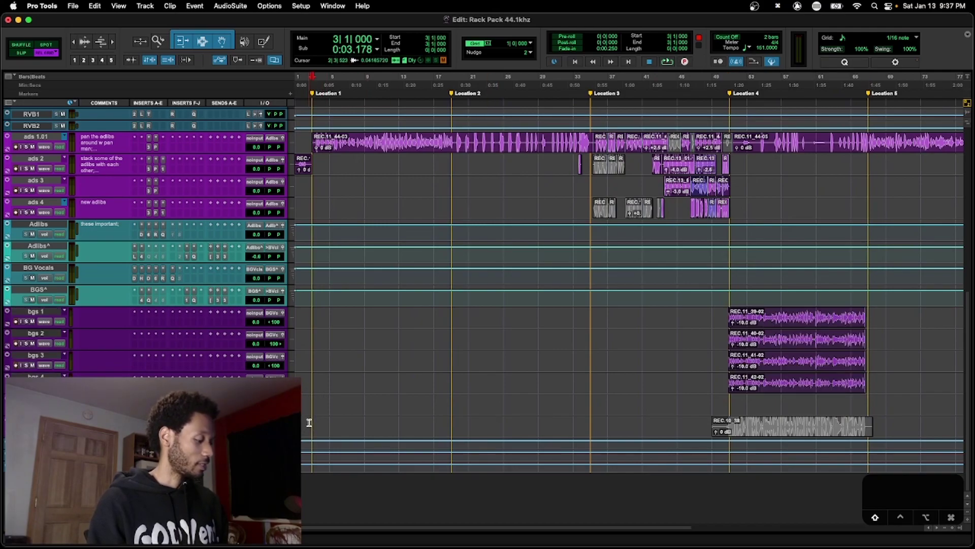
key("alt+shift+d")
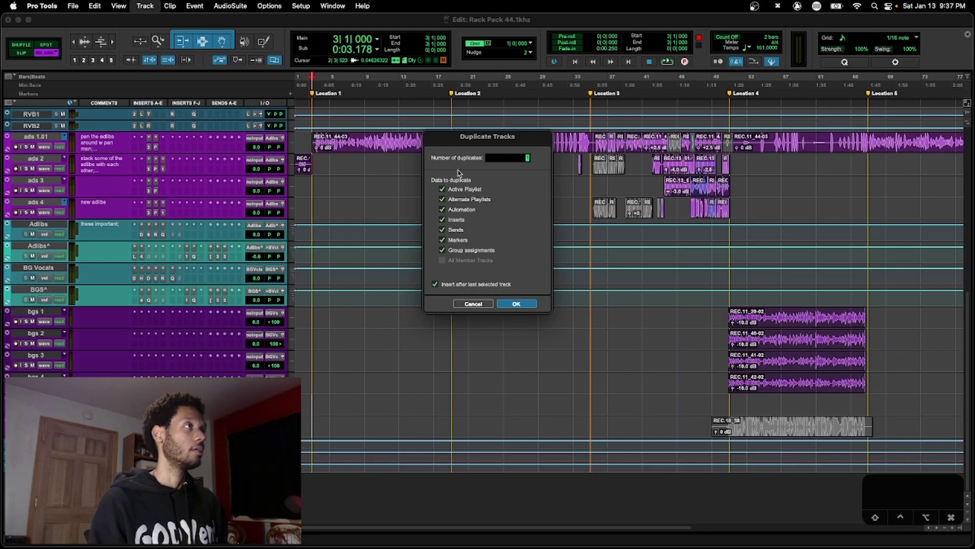
left_click(442, 200)
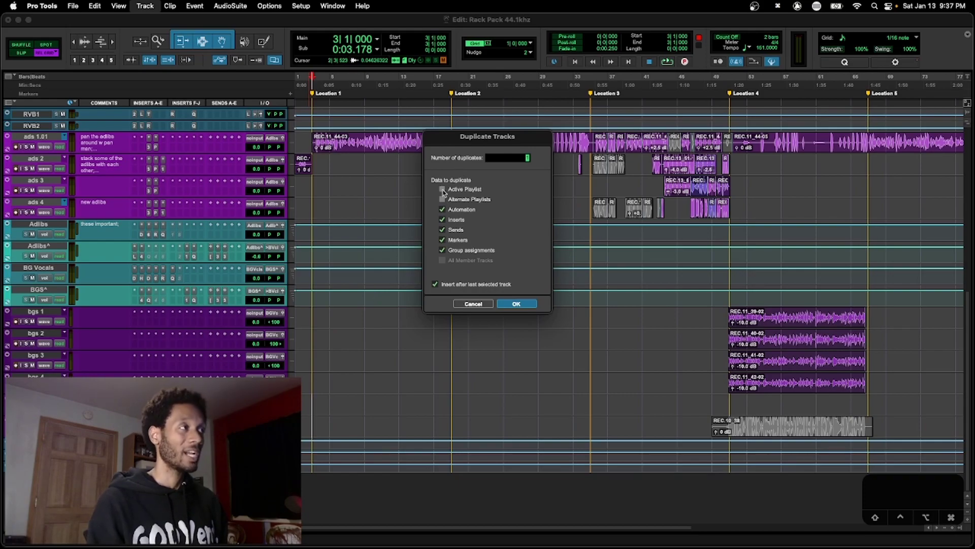
left_click(443, 189)
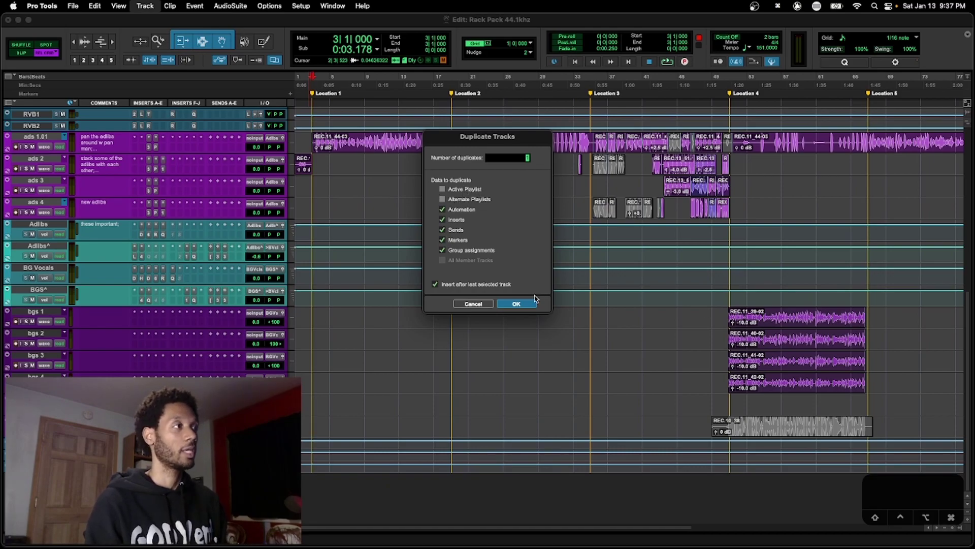
left_click(483, 304)
Select bar 49 across bgs 1 to bgs 4 and duplicate the four tracks without their active or alternate playlists
left_click_drag(709, 313, 719, 390)
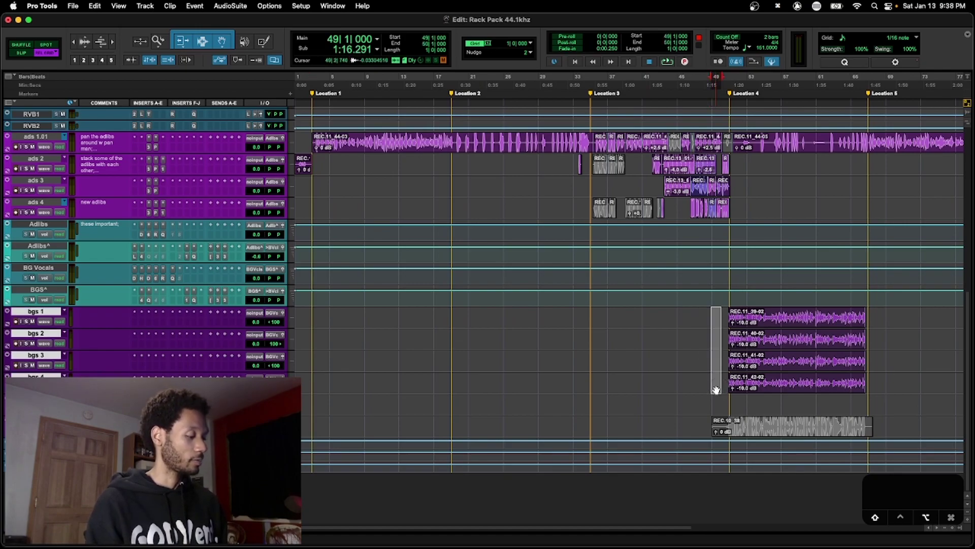
key("alt+shift+d")
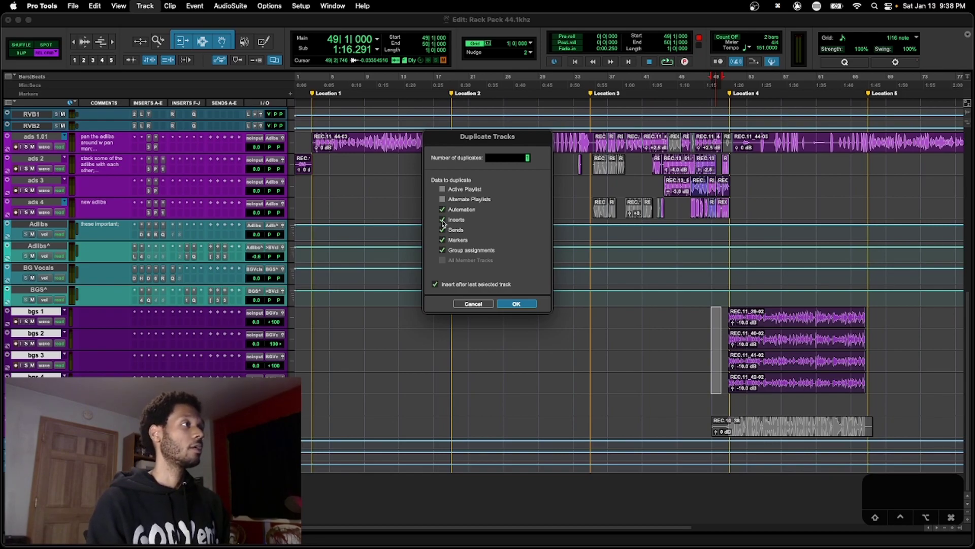
key("Return")
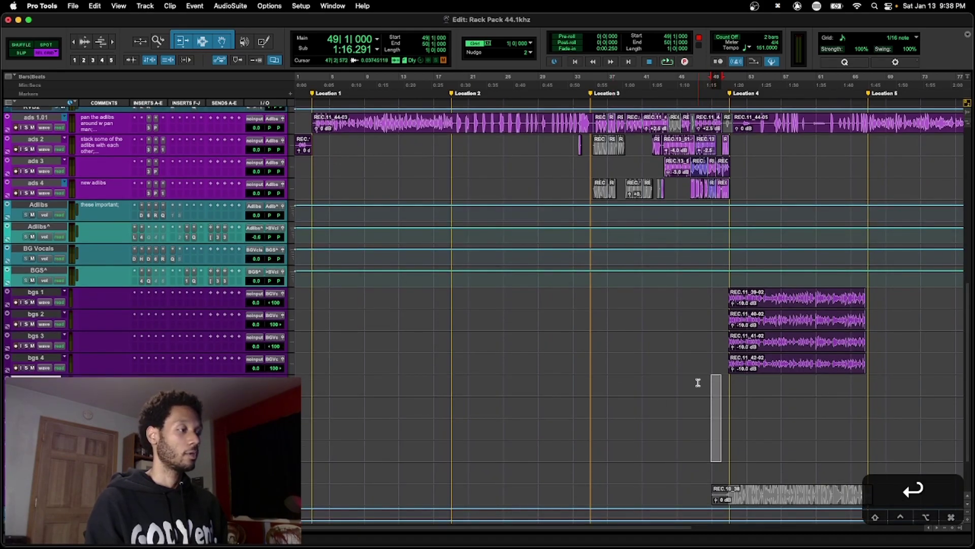
Try 5 and 10 as the number of duplicates for the new tracks, and cancel the duplication
key("alt+shift+d")
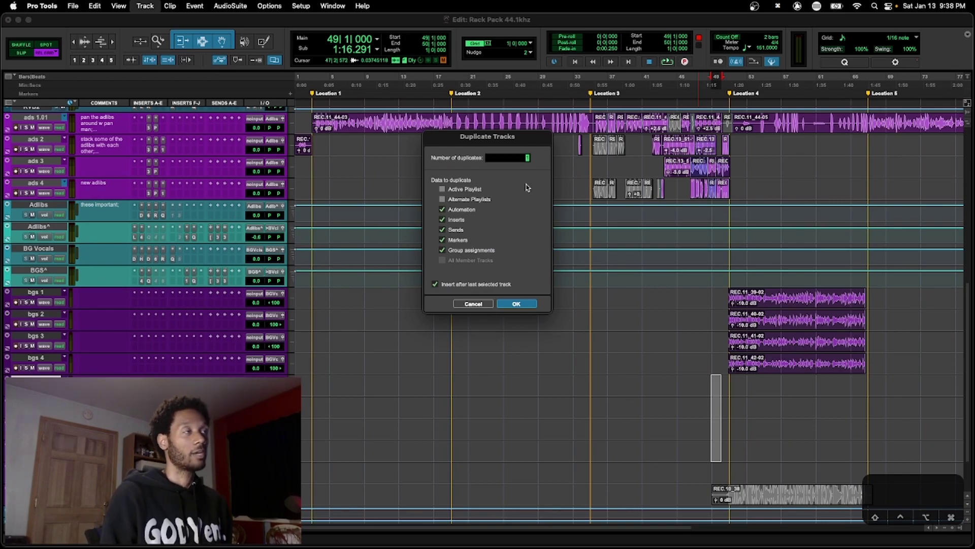
type("5")
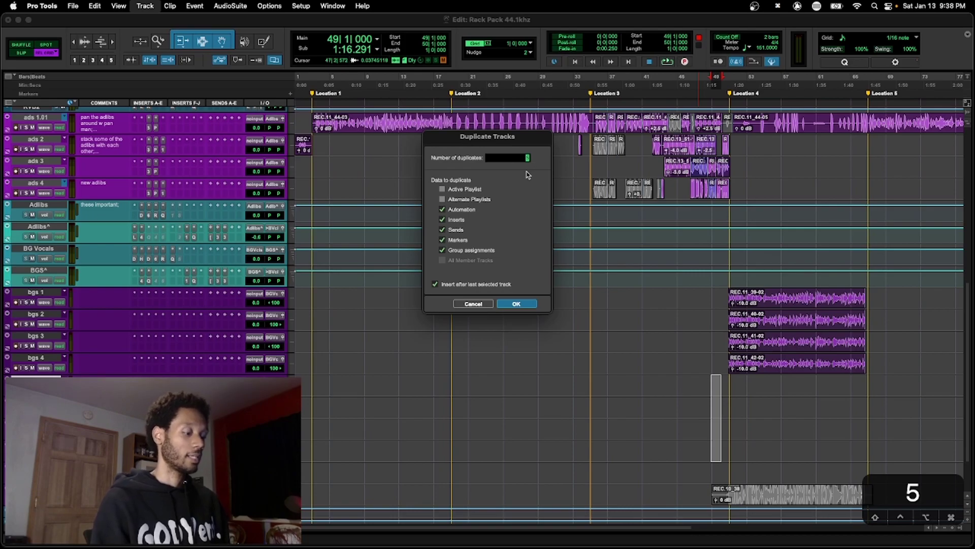
key("BackSpace")
type("10")
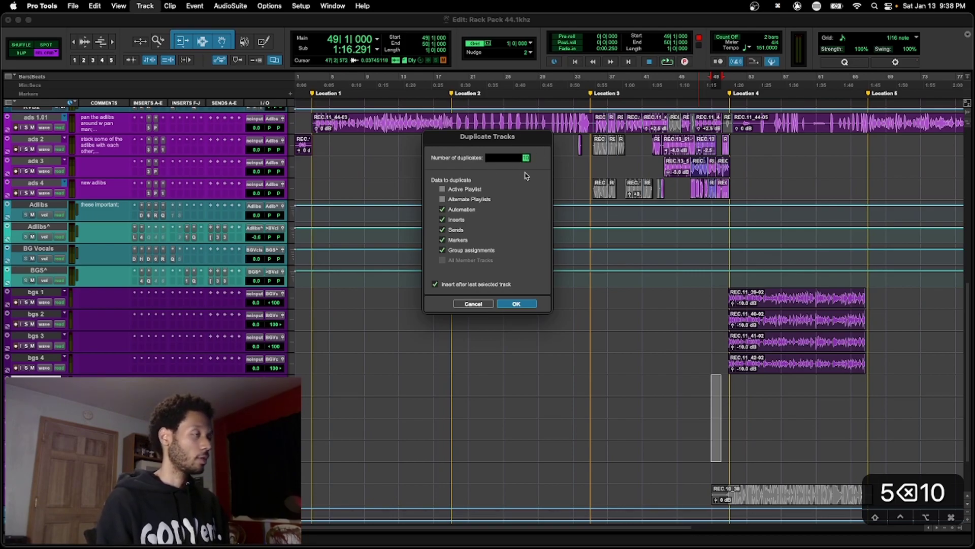
left_click(473, 304)
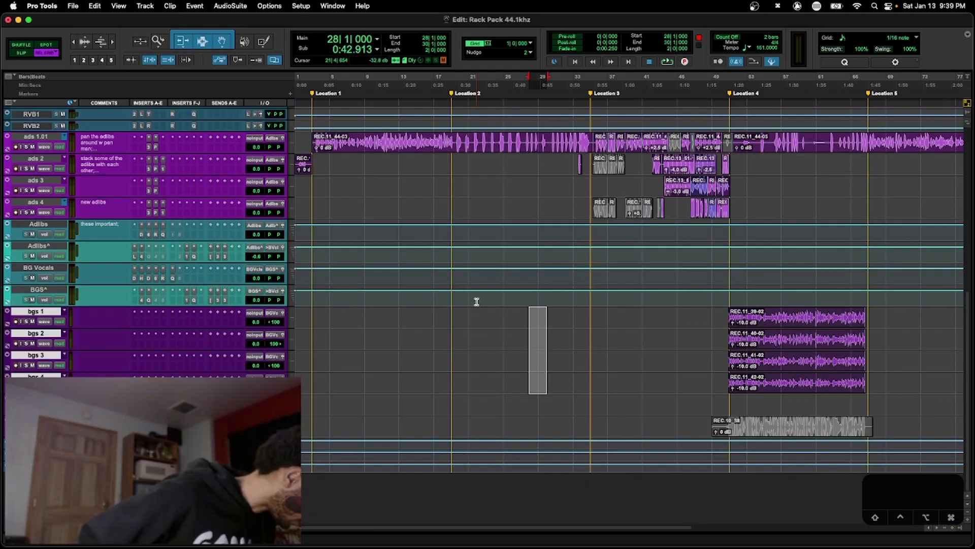
Zoom the timeline out and in around the bgs selection and return the edit cursor to the session start
key("r")
key("t")
key("t")
key("t")
key("r")
key("r")
key("r")
key("t")
key("r")
key("t")
key("r")
key("Return")
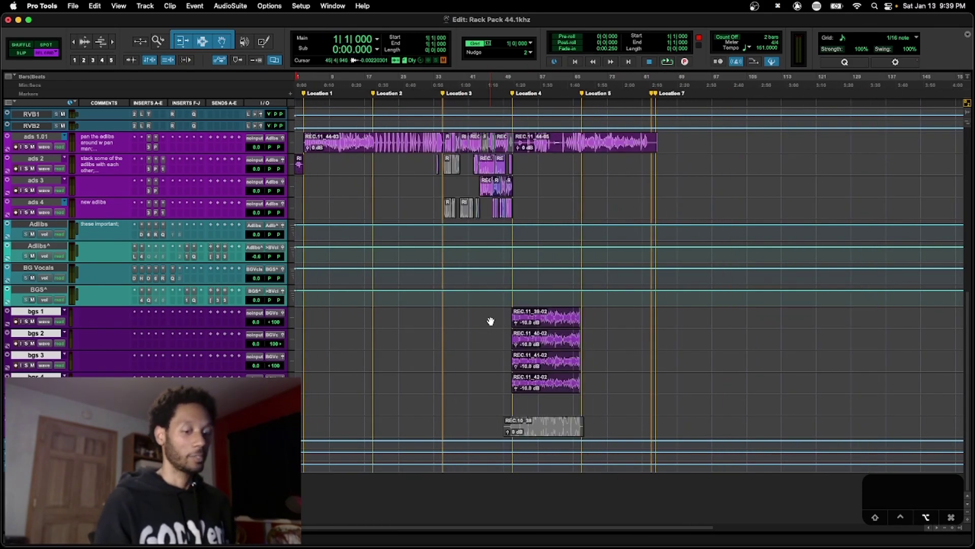
Zoom the timeline in and out repeatedly from the session start, ending on a view of Locations 1 to 5
key("t")
key("t")
key("t")
key("r")
key("r")
key("t")
key("t")
key("r")
key("r")
key("r")
key("t")
key("t")
key("t")
key("r")
key("r")
key("r")
key("r")
key("t")
key("t")
key("t")
key("r")
key("r")
key("r")
key("t")
key("t")
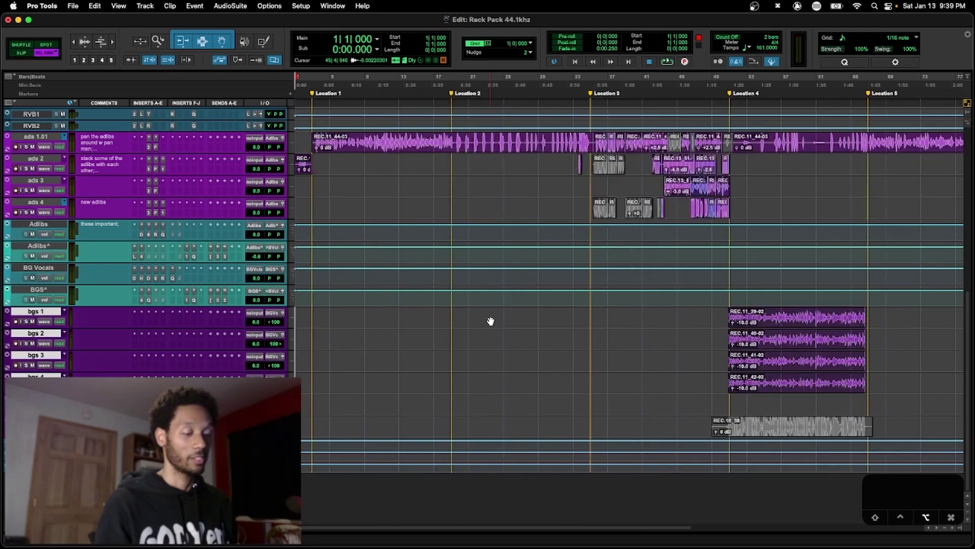
key("r")
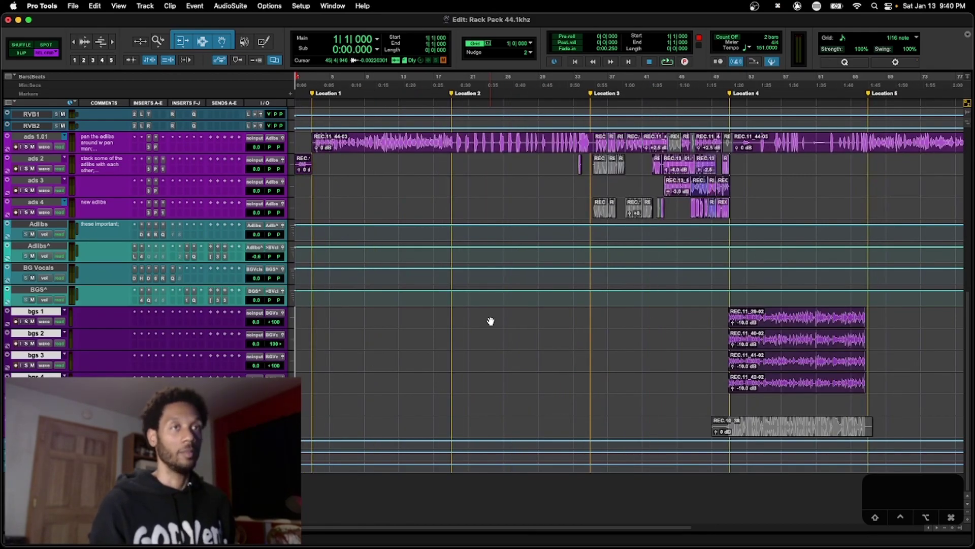
Look over the beat and lead vocal tracks to the end of the song and back to its start
scroll(490, 321, "up", 5)
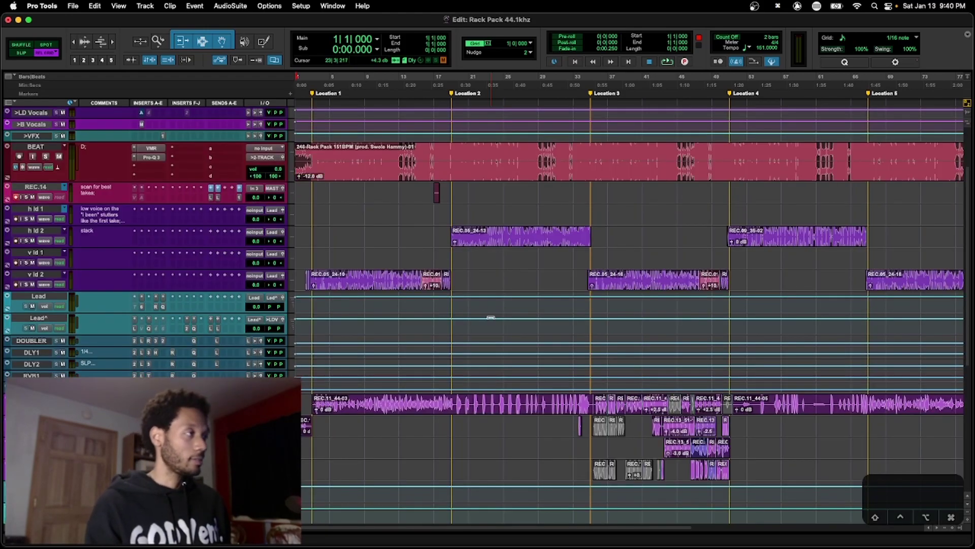
scroll(491, 317, "right", 10)
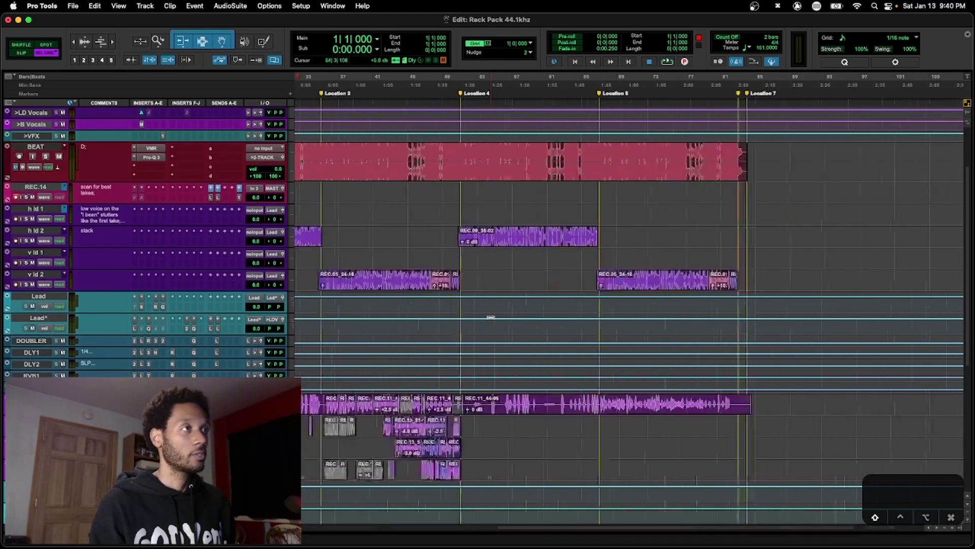
scroll(491, 318, "left", 10)
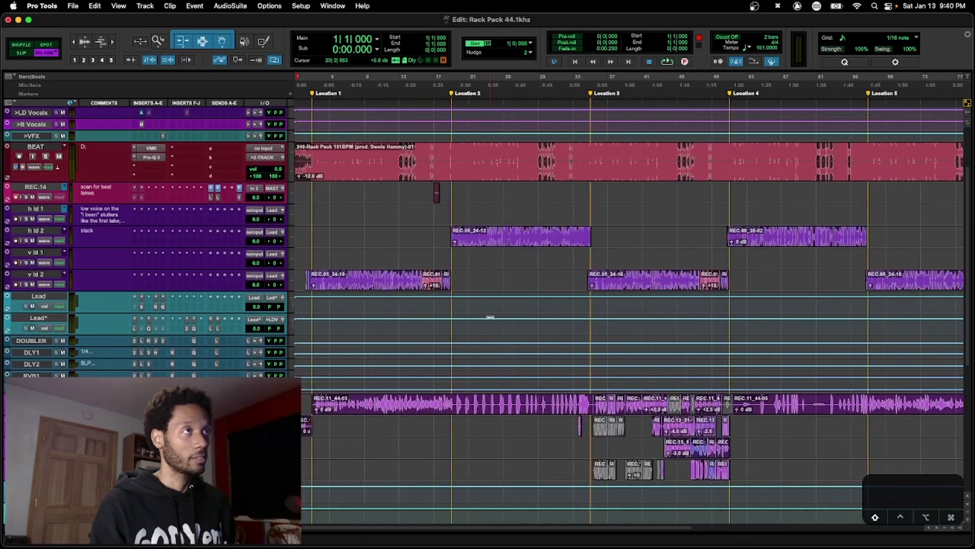
Inspect the ads 1.01 waveform up close around bars 26 to 30 and return to the full-song view
scroll(490, 318, "down", 3)
key("super+bracketright")
key("super+bracketright")
key("super+bracketright")
key("super+bracketright")
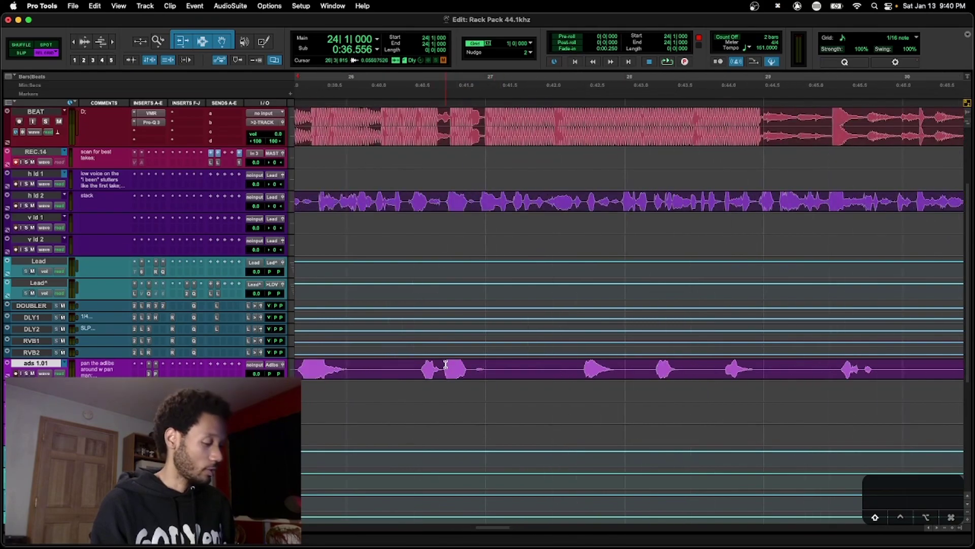
scroll(445, 364, "left", 1)
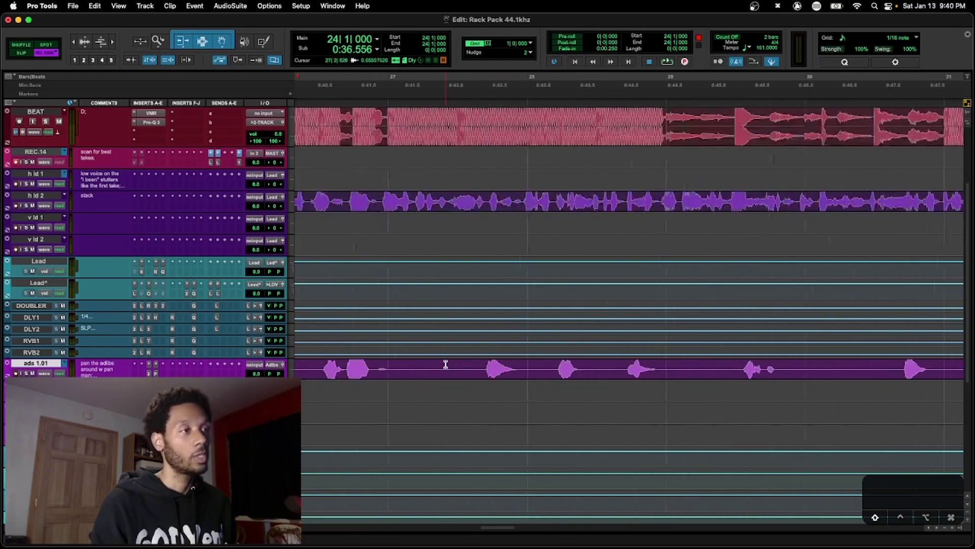
scroll(445, 364, "right", 2)
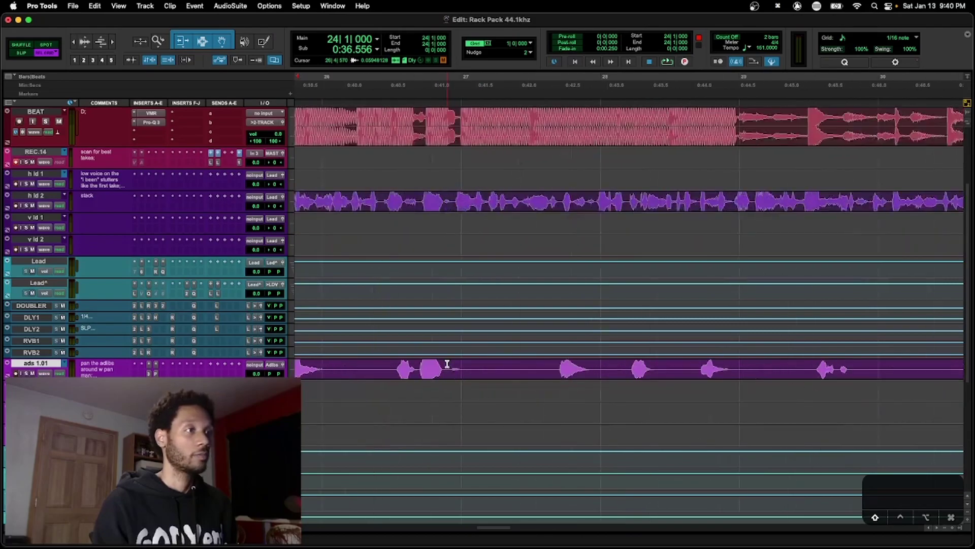
key("super+bracketleft")
key("super+bracketleft")
key("super+bracketleft")
scroll(447, 364, "left", 7)
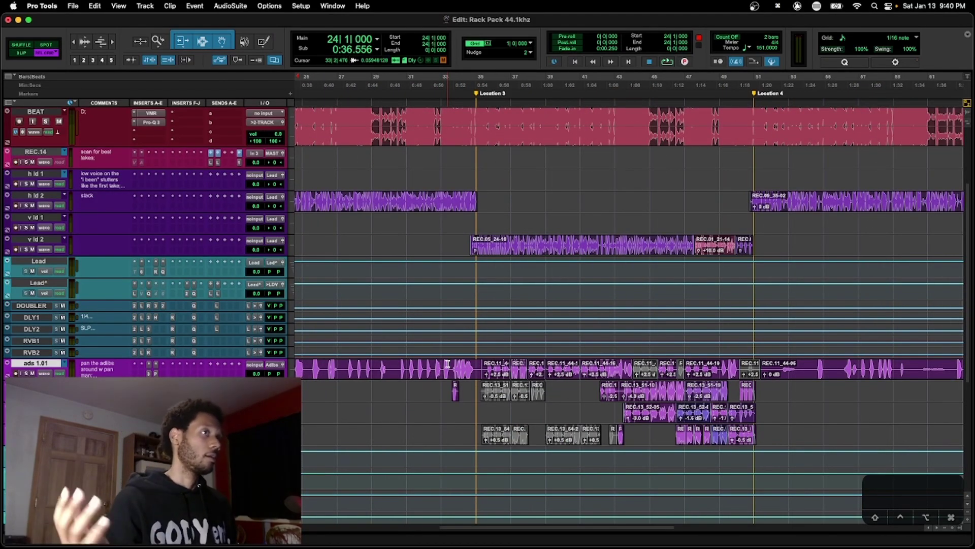
key("super+bracketleft")
key("super+bracketleft")
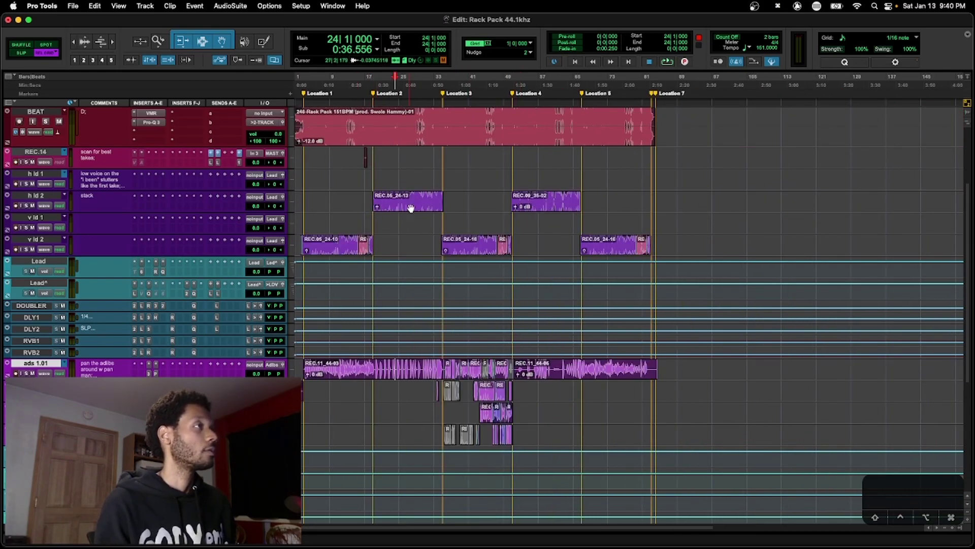
Try moving the clip at Location 2 from h ld 2 down to v ld 1, play it briefly, and undo the move
left_click_drag(409, 209, 407, 218)
left_click(472, 223, "shift")
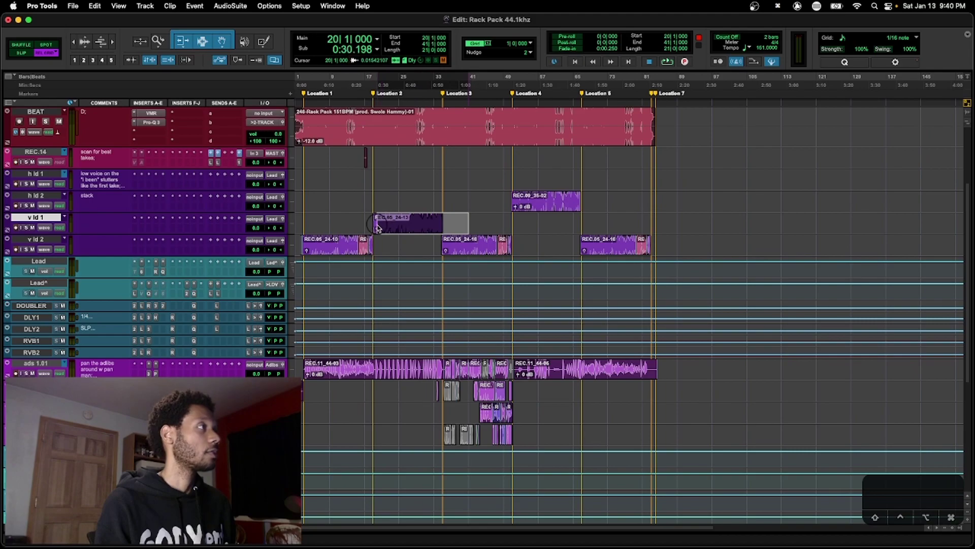
left_click(374, 196)
key("space")
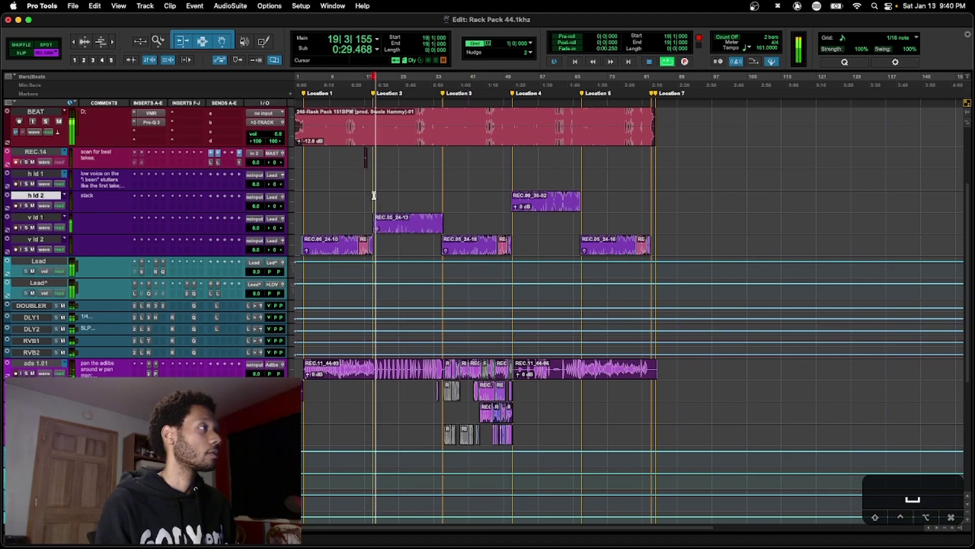
key("space")
key("super+z")
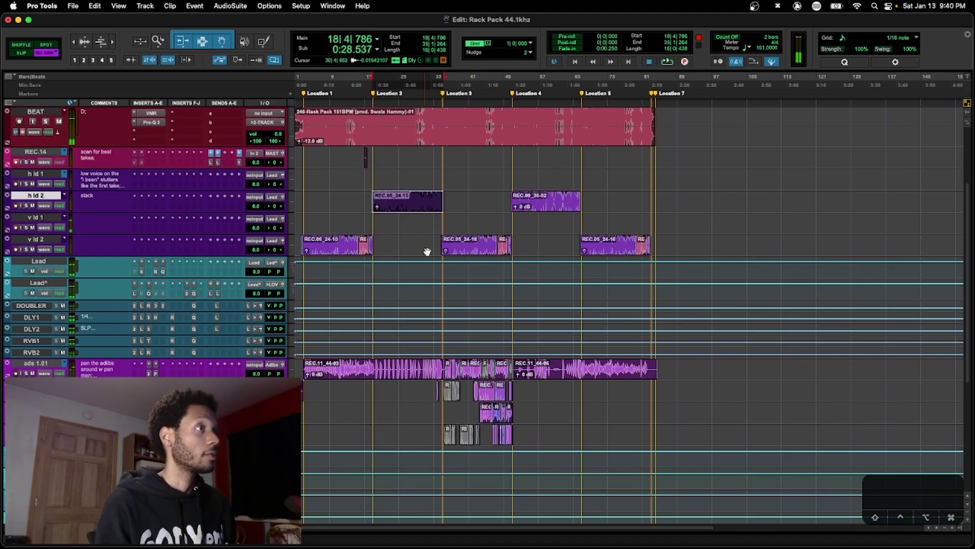
Cut the v ld 2 clips at Location 5
left_click_drag(563, 242, 730, 246)
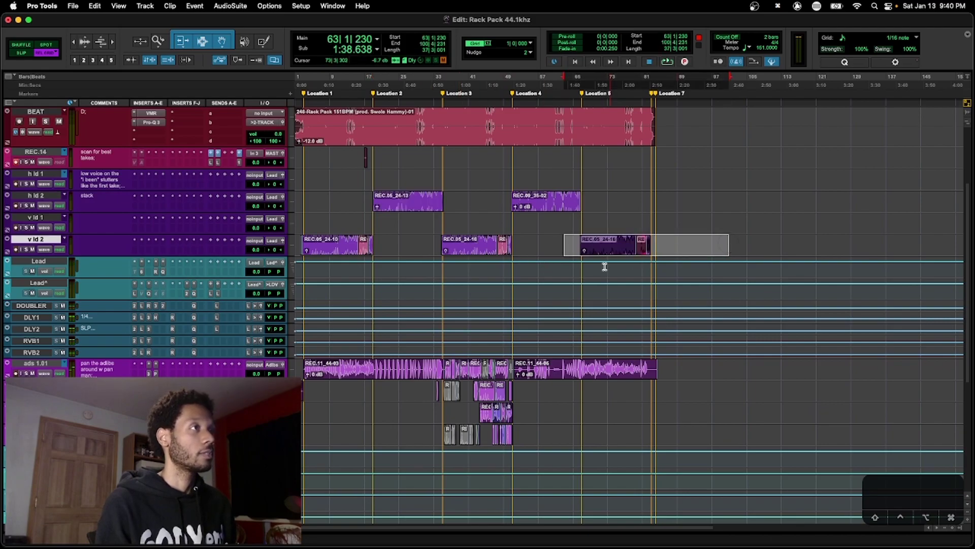
key("x")
Select v ld 2 from 33|1|000 to 65|1|000 and duplicate that 32-bar region directly after itself
left_click_drag(552, 244, 443, 252)
key("t")
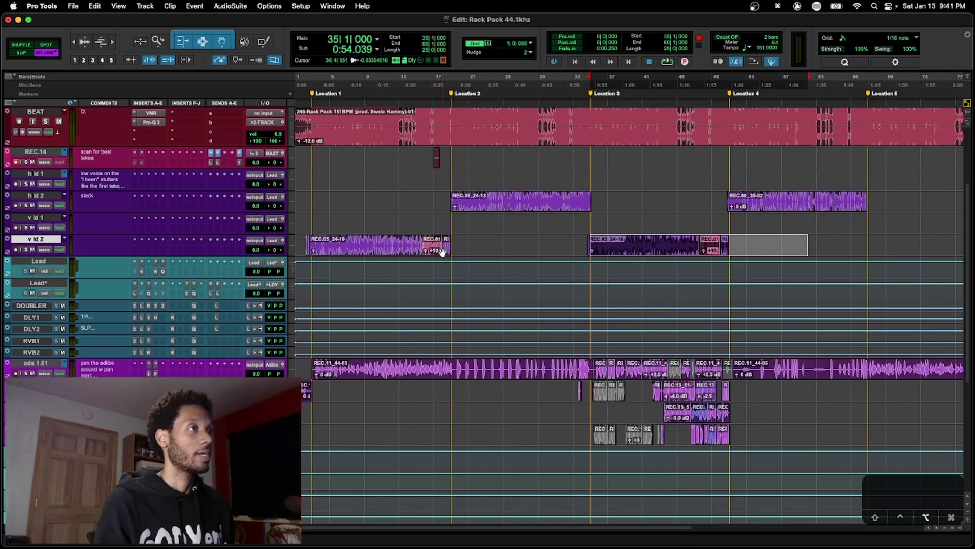
scroll(484, 247, "down", 2)
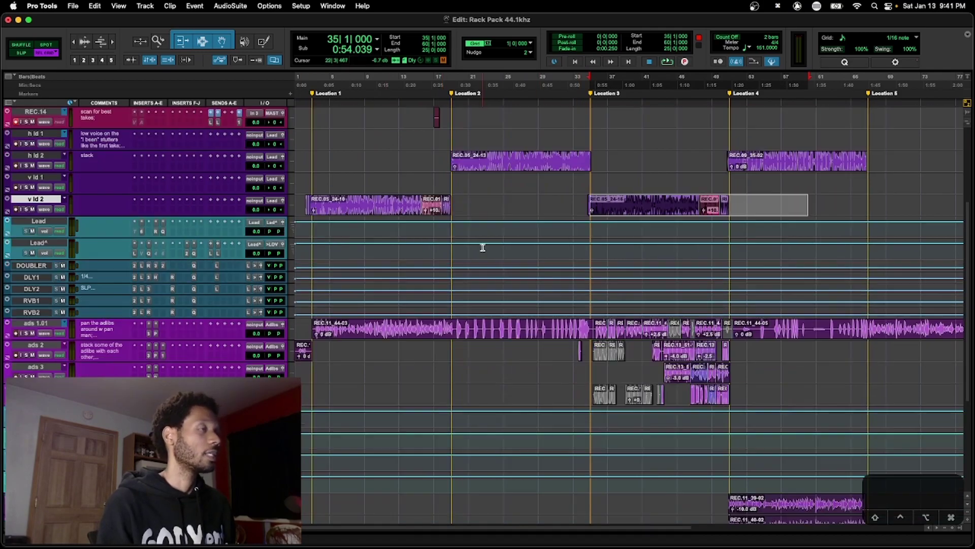
left_click(572, 203, "shift")
scroll(573, 202, "right", 2)
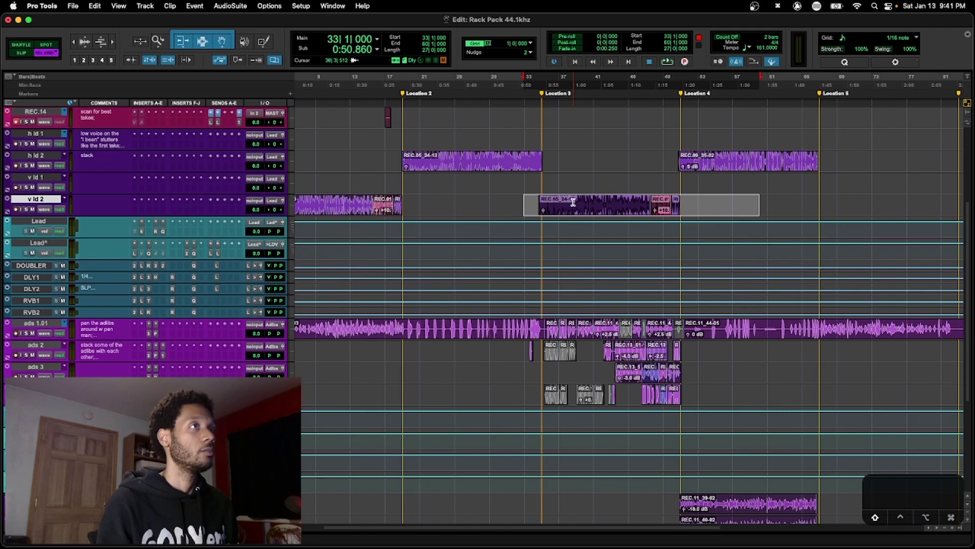
left_click(804, 203, "shift")
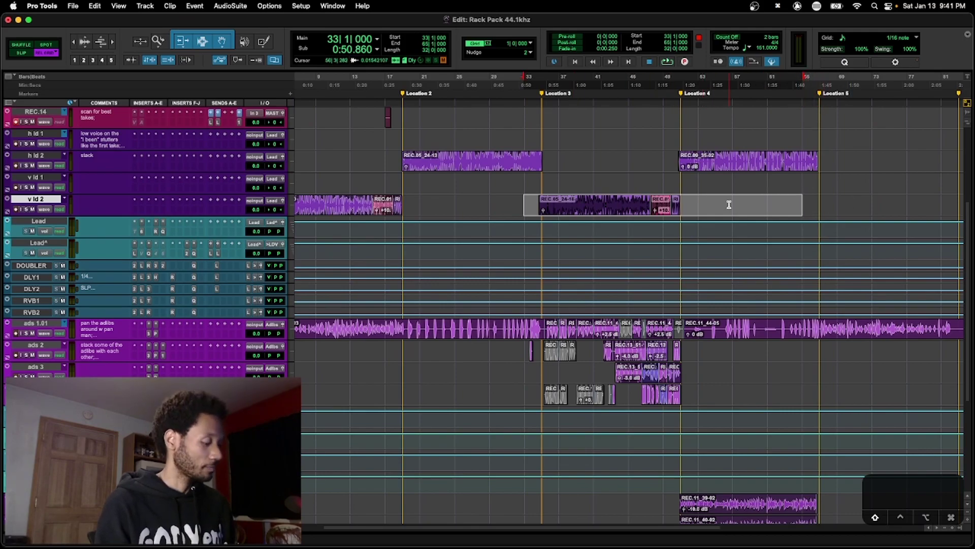
scroll(729, 205, "right", 2)
key("super+d")
scroll(729, 205, "right", 2)
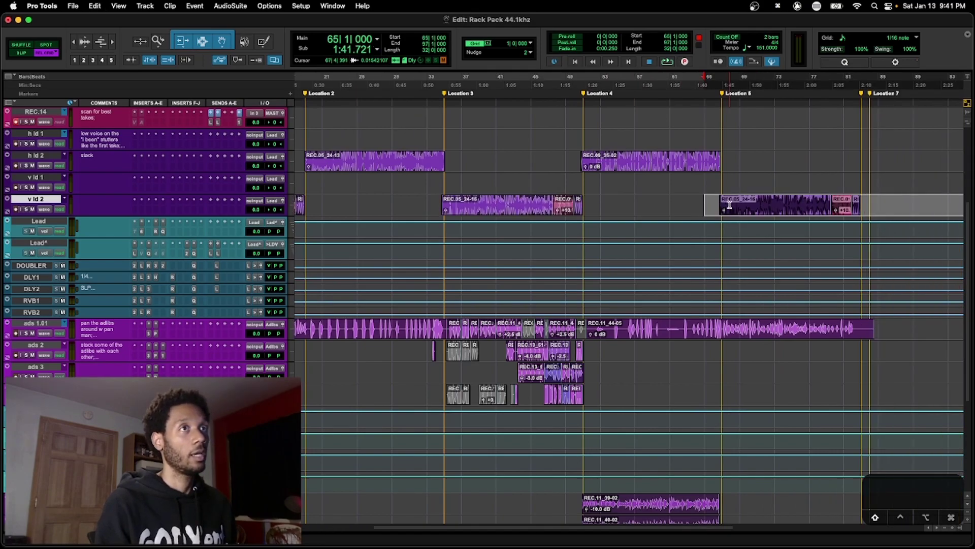
Try duplicating the selected v ld 2 region at bar 65 once more, and undo that duplicate
key("super+bracketleft")
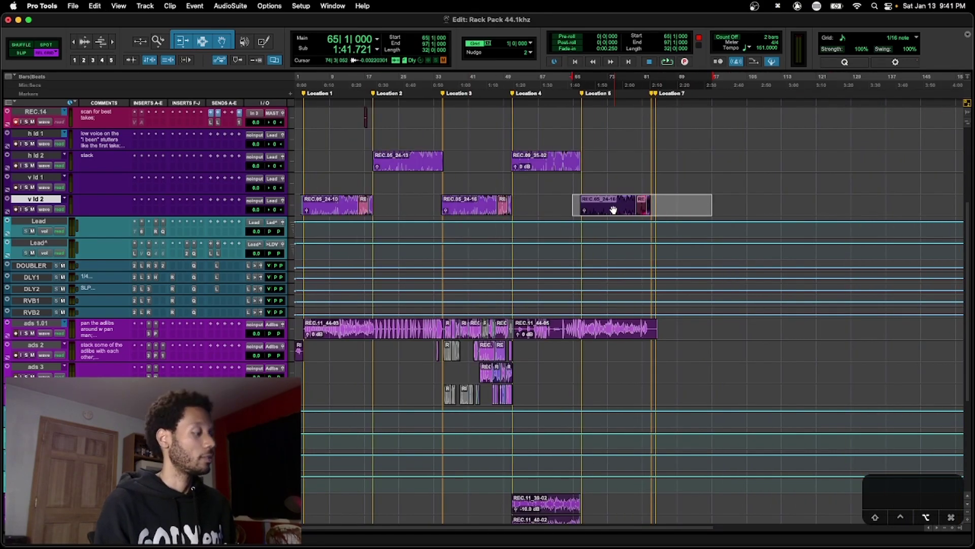
key("super+d")
key("super+z")
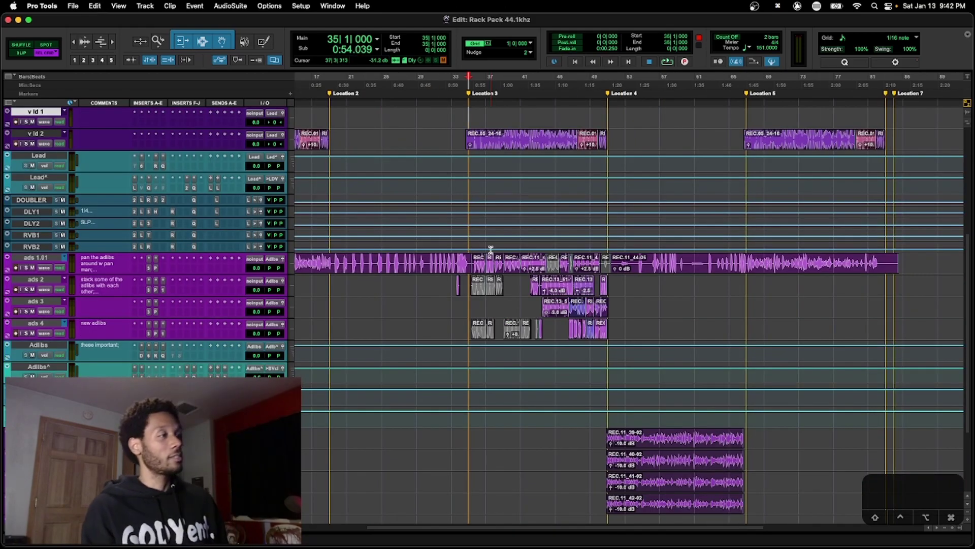
Save the session
key("super+bracketleft")
key("super+s")
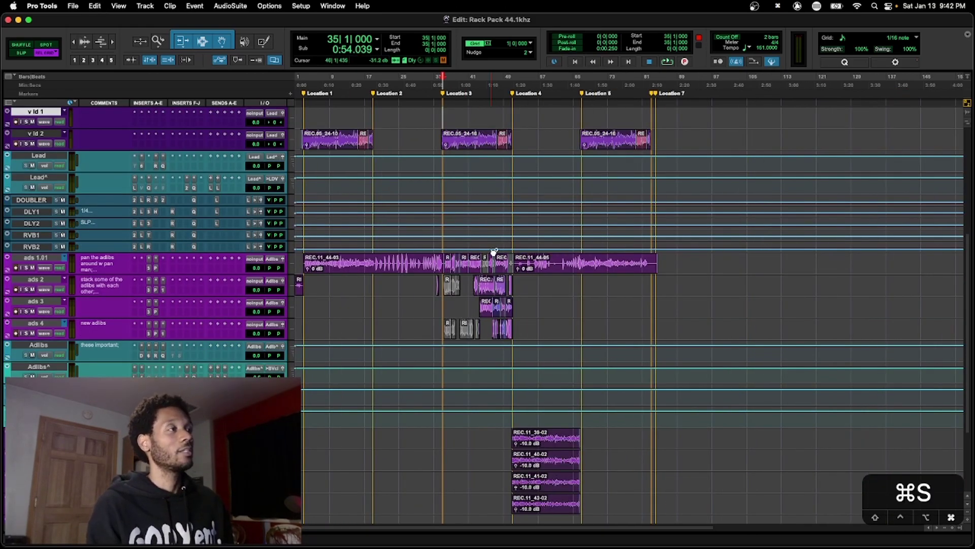
key("super+bracketright")
key("super+bracketright")
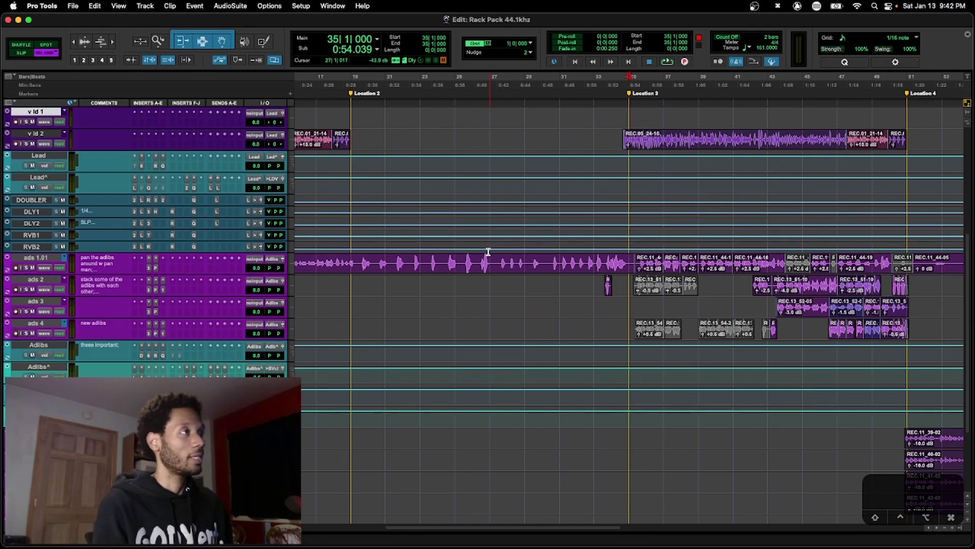
Step the grid value through larger and smaller settings, stopping at 0|1|000
scroll(489, 254, "up", 5)
key("shift+equal")
key("shift+minus")
key("shift+equal")
key("shift+equal")
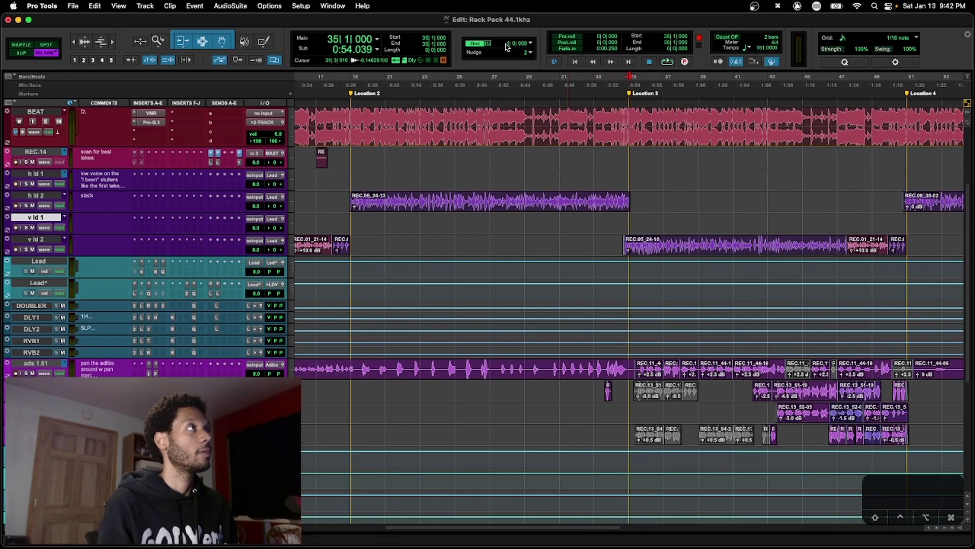
key("shift+minus")
key("shift+minus")
key("shift+minus")
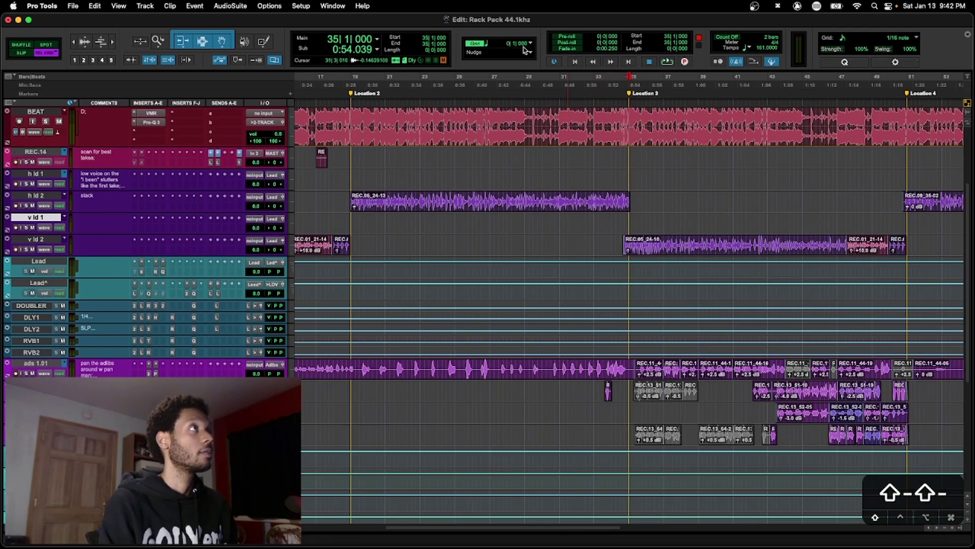
Cycle the grid value through 0|2|000 and 1|0|000, returning it to 0|1|000
key("shift+equal")
key("shift+equal")
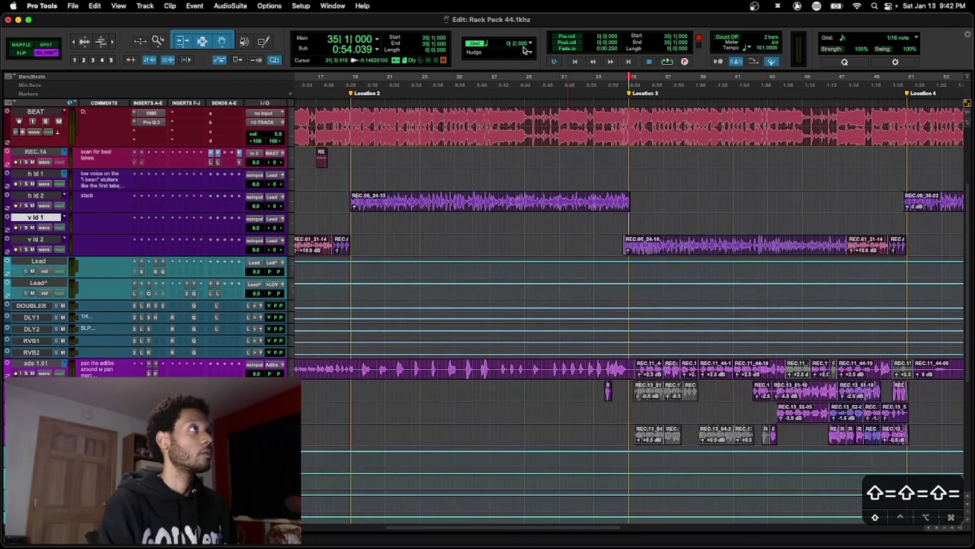
key("shift+minus")
key("shift+minus")
key("shift+minus")
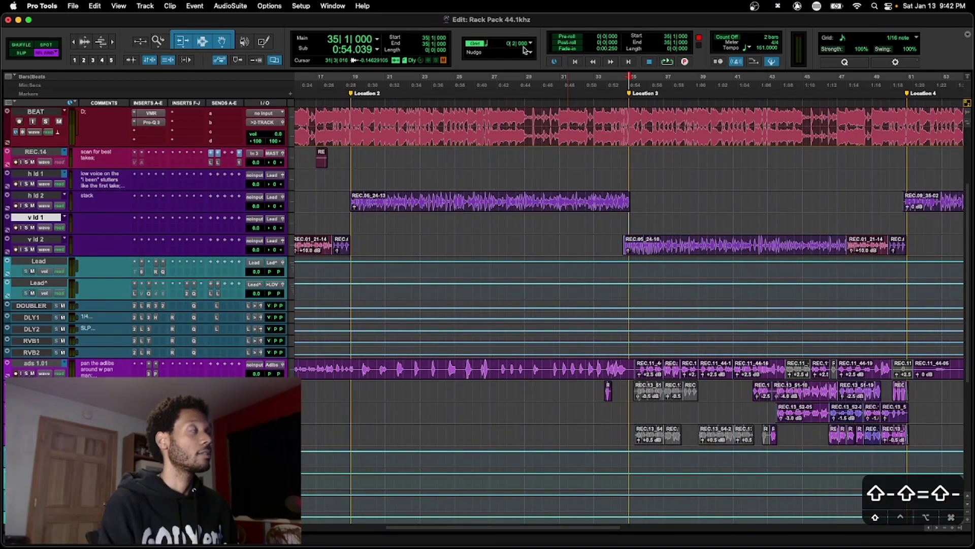
key("shift+minus")
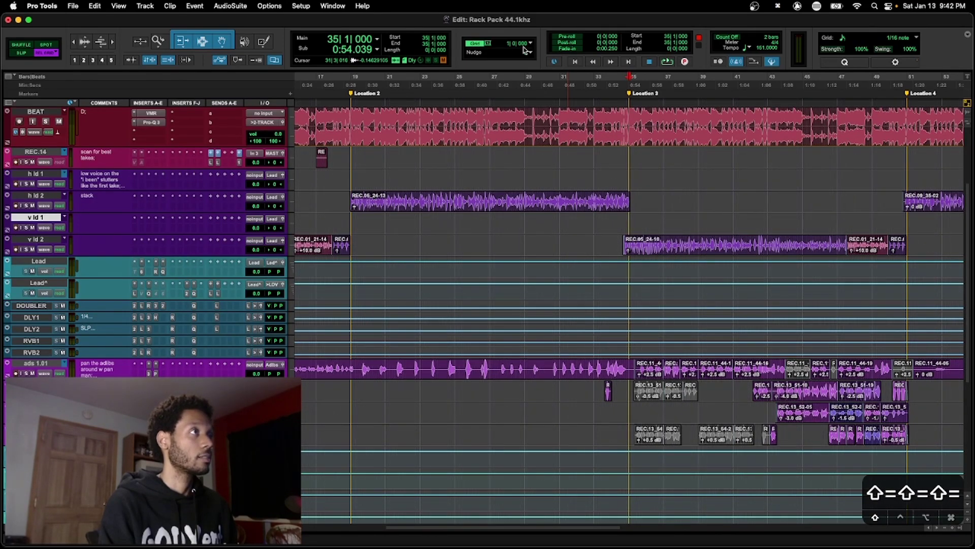
key("shift+equal")
key("shift+equal")
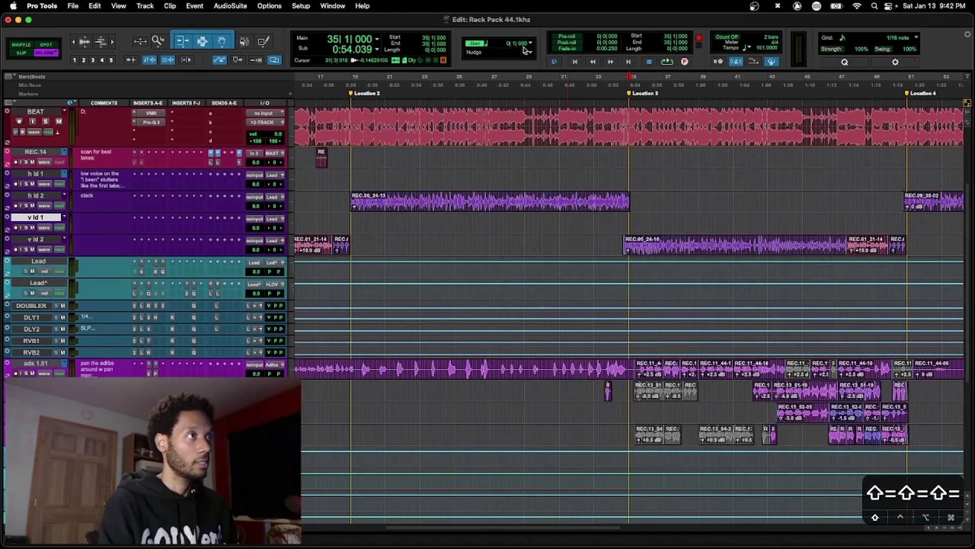
Reduce the grid value to 0|0|060 and place the edit cursor on h ld 1 at 34|4|780, just before Location 3
key("shift+minus")
key("shift+minus")
key("shift+minus")
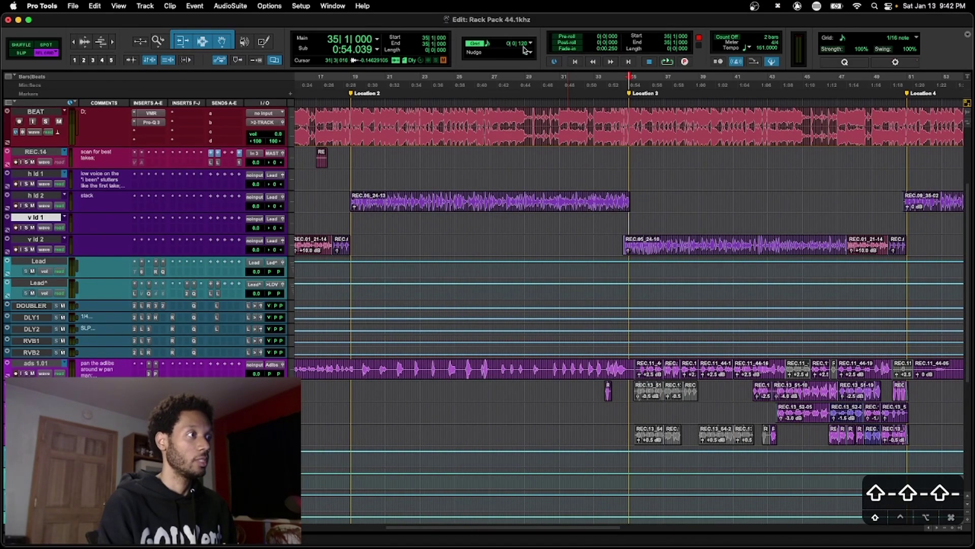
left_click(629, 175)
scroll(629, 175, "up", 5)
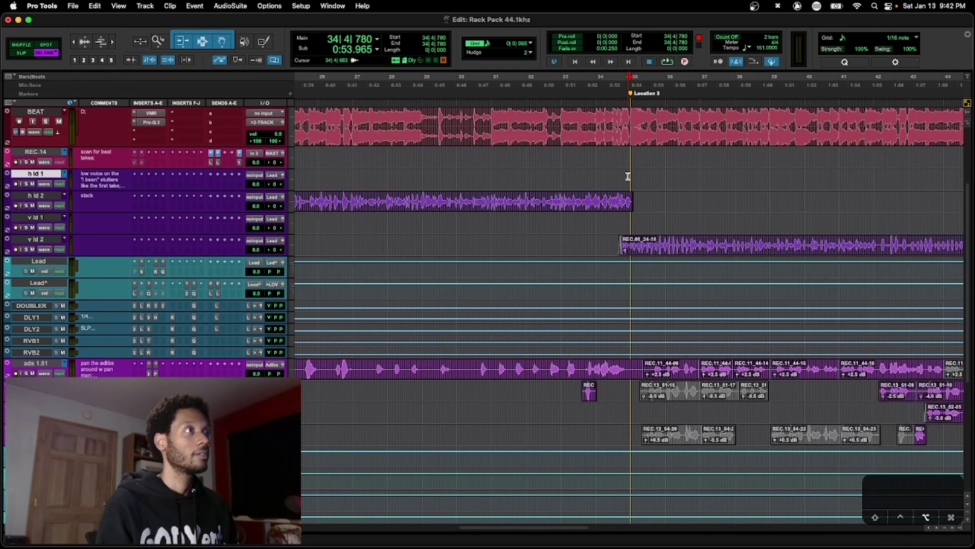
Raise the grid value to 0|2|000 and step it back down to 0|1|000
key("shift+equal")
key("shift+equal")
key("shift+equal")
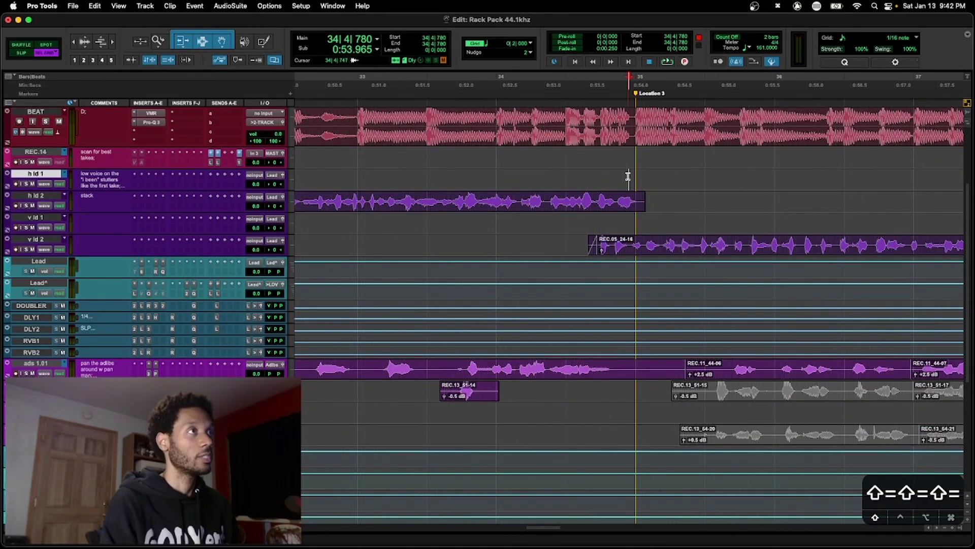
key("shift+minus")
key("shift+minus")
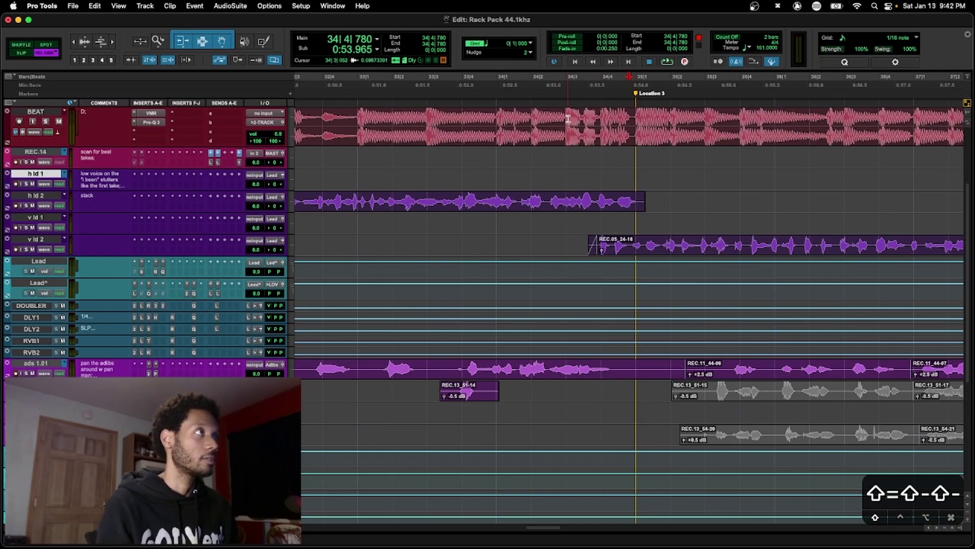
key("r")
key("r")
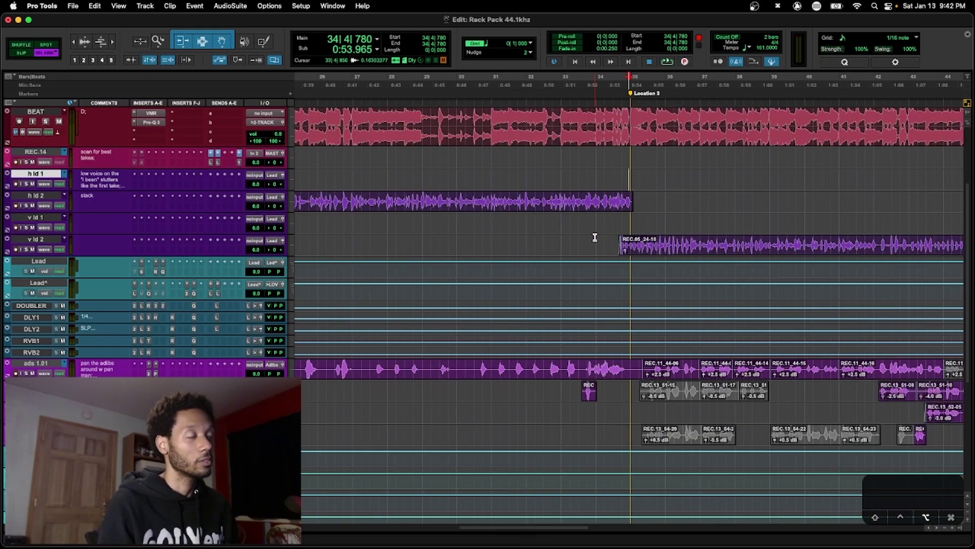
Alternate the grid value between 0|0|480 and 1|0|000, finishing on 1|0|000
key("super+alt+plus")
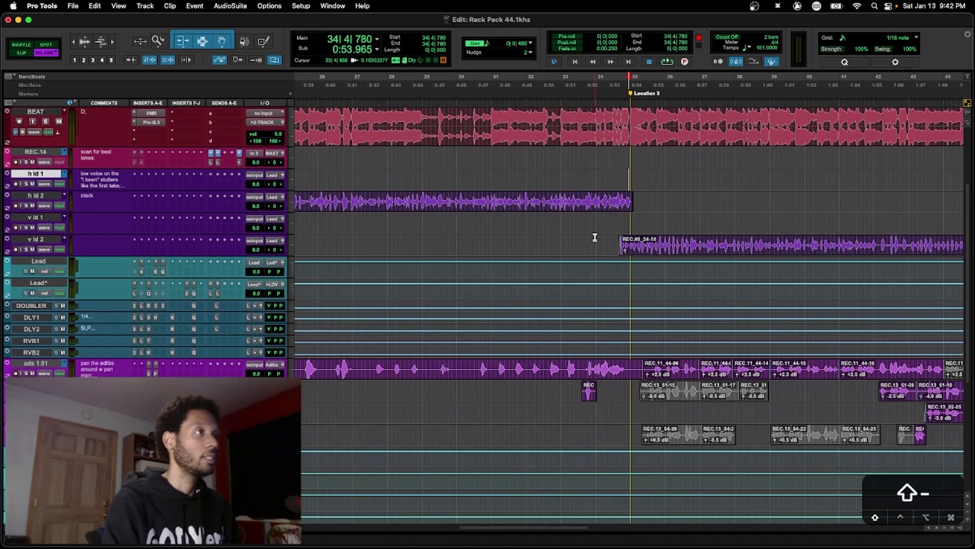
key("shift+equal")
key("shift+equal")
key("shift+equal")
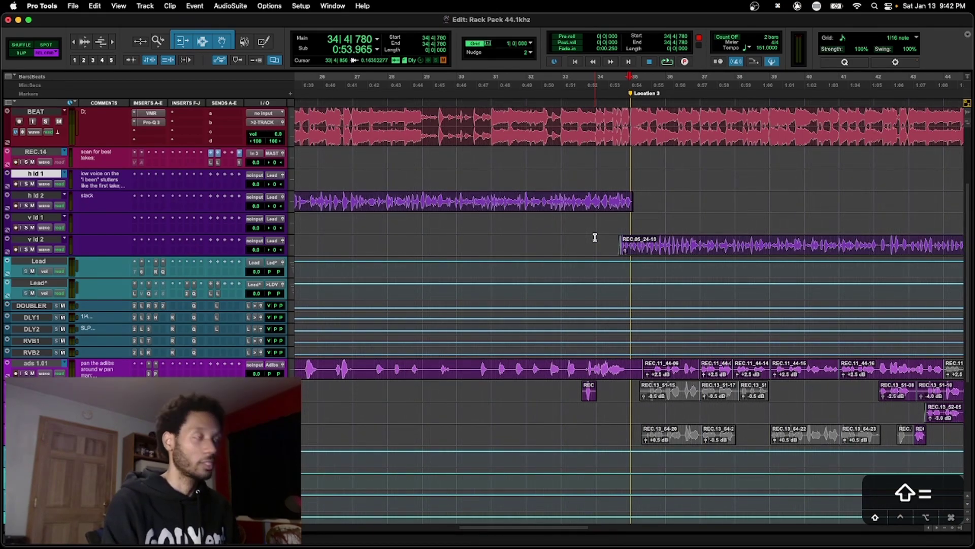
key("shift+equal")
key("shift+equal")
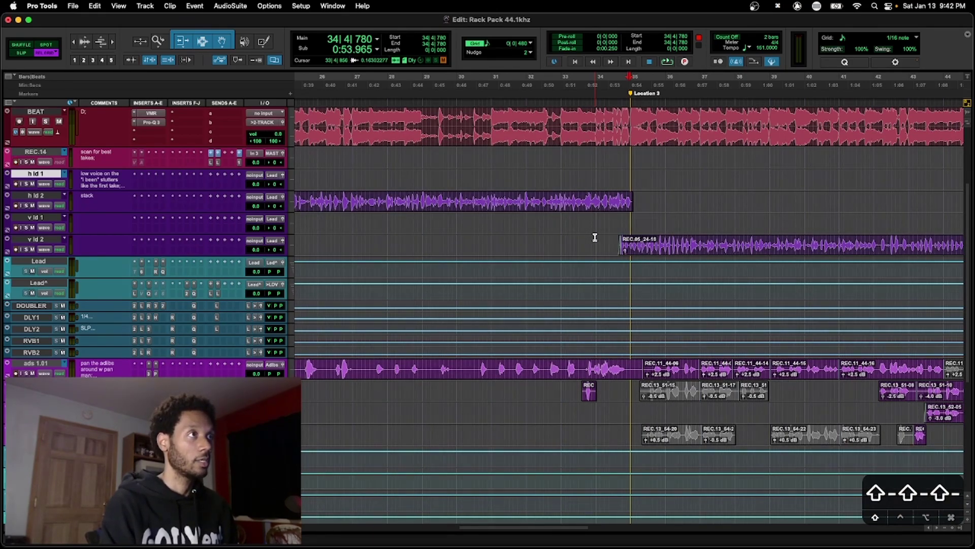
key("shift+equal")
key("shift+equal")
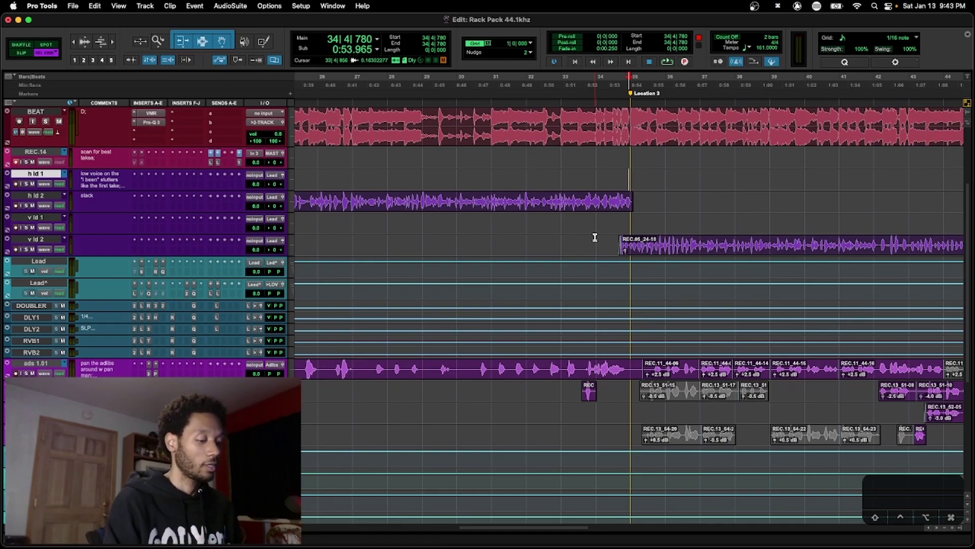
Step the grid value down to its finest setting, 0|0|060
key("shift+minus")
key("shift+minus")
key("shift+minus")
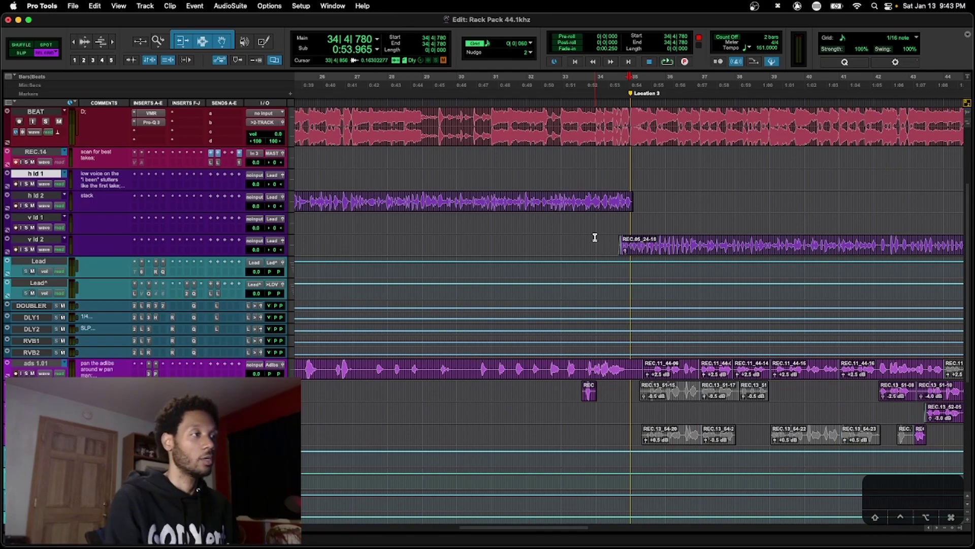
key("shift+minus")
key("shift+minus")
key("shift+minus")
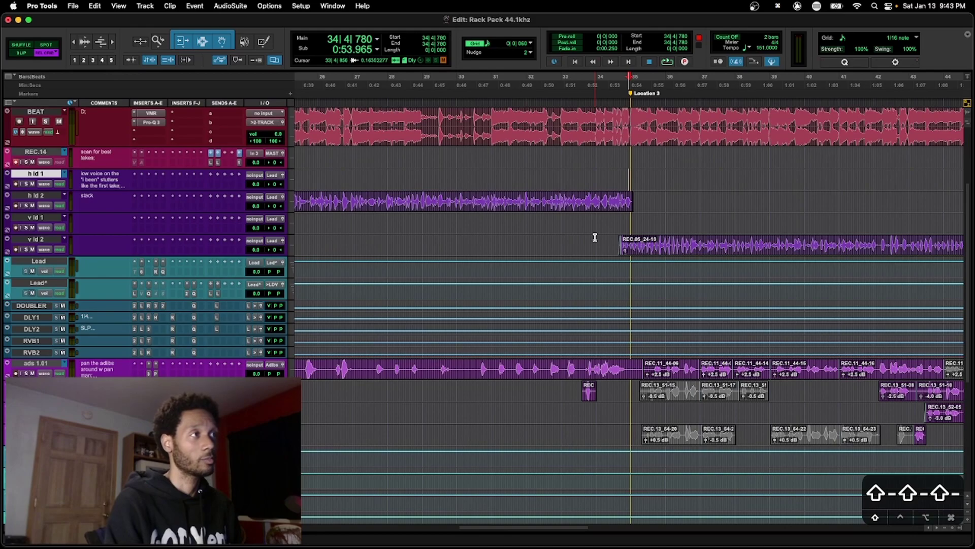
Save the session and return the edit cursor on v ld 1 to the session start at 1|1|000
key("super+s")
key("alt+a")
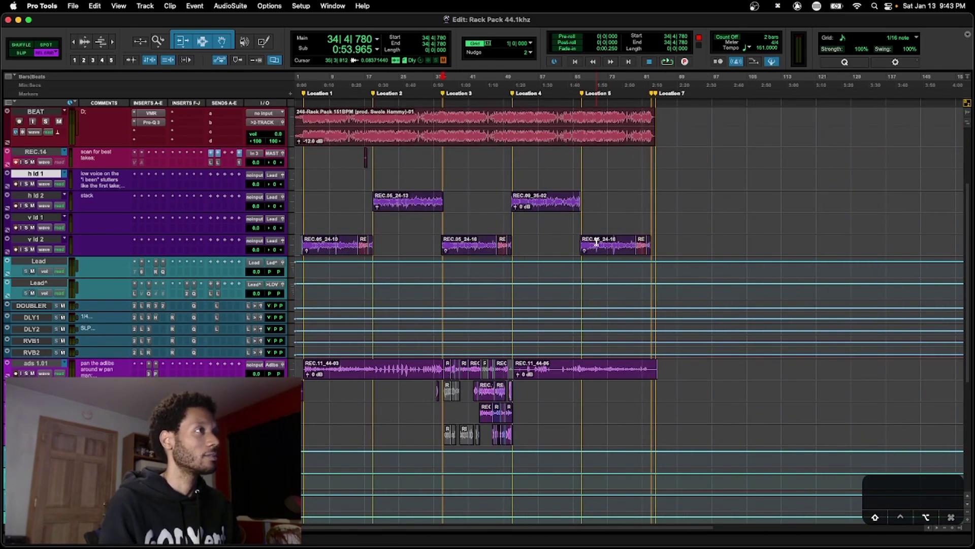
key("super+bracketright")
key("super+bracketright")
left_click(596, 221)
key("Return")
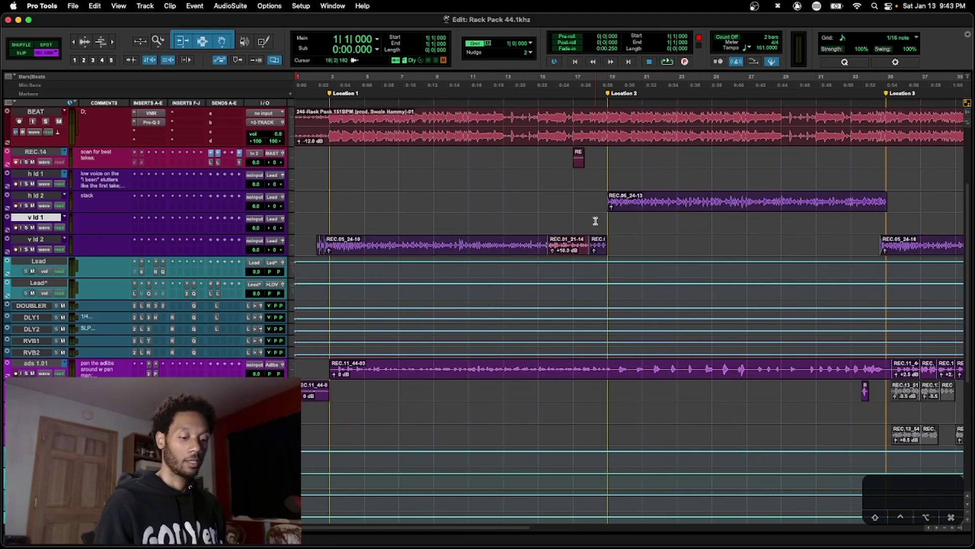
Toggle the record mode repeatedly between Loop and QuickPunch, finishing in QuickPunch
key("5")
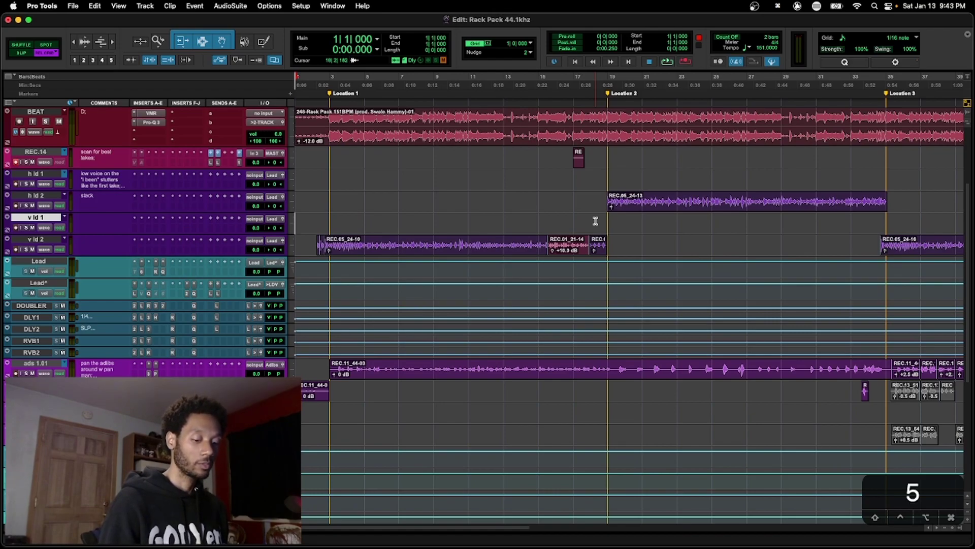
key("6")
key("6")
key("5")
key("6")
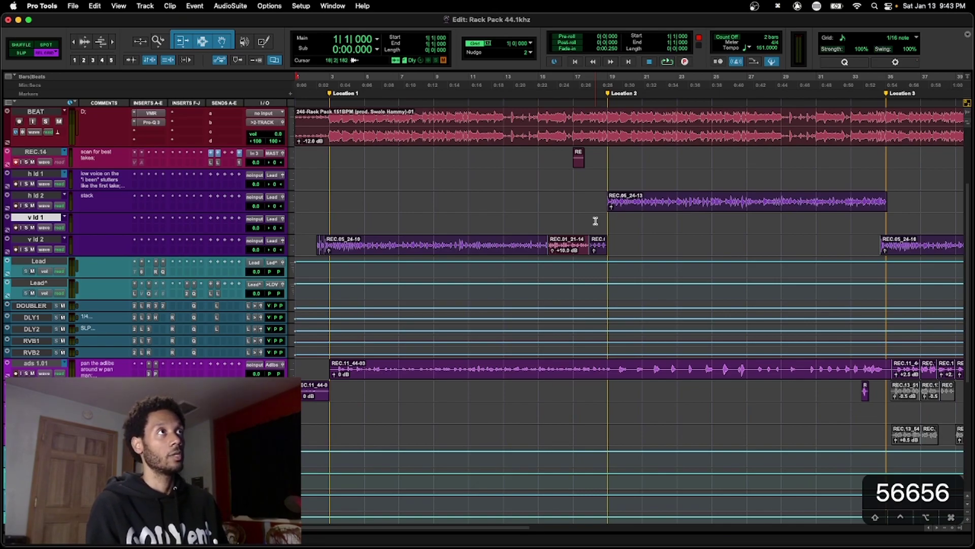
key("6")
key("6")
key("6")
key("5")
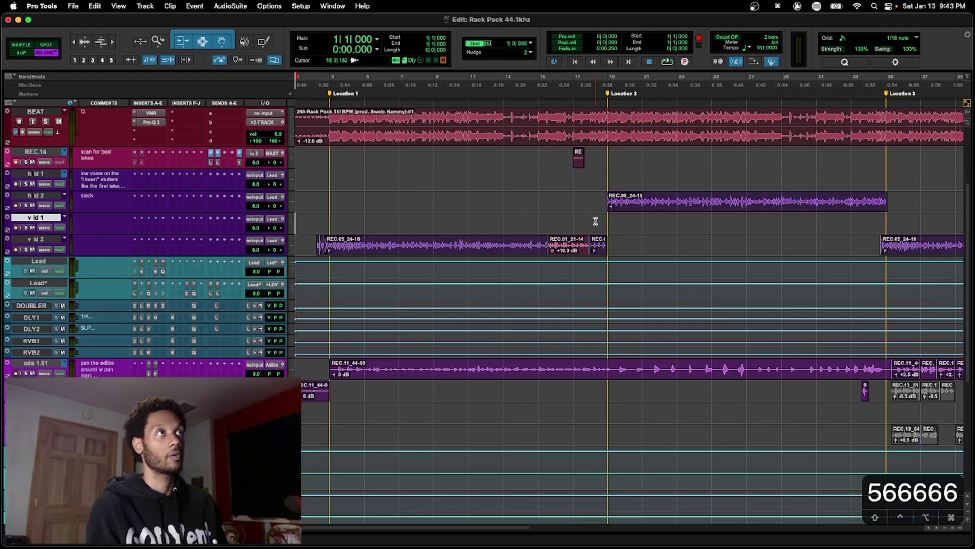
key("6")
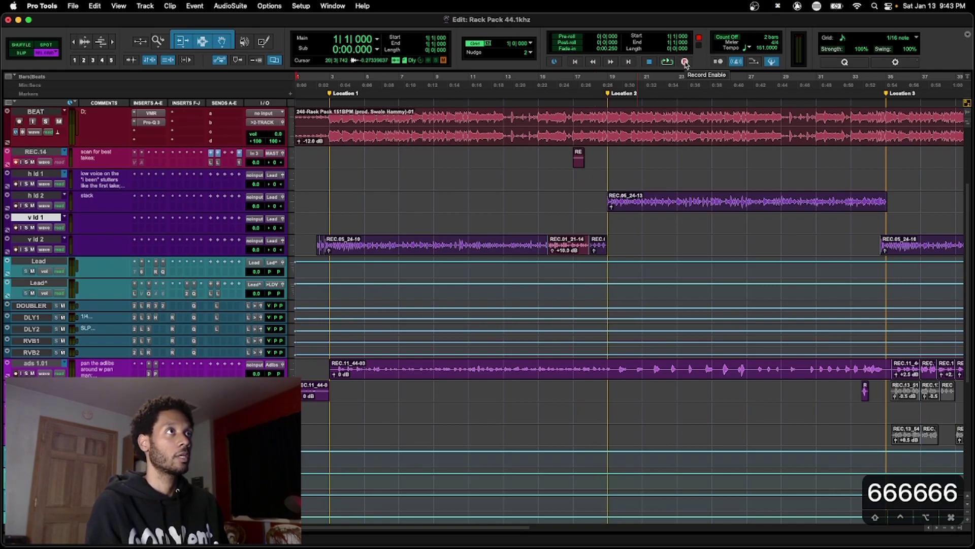
Check the available record modes and switch to Loop recording
right_click(685, 63)
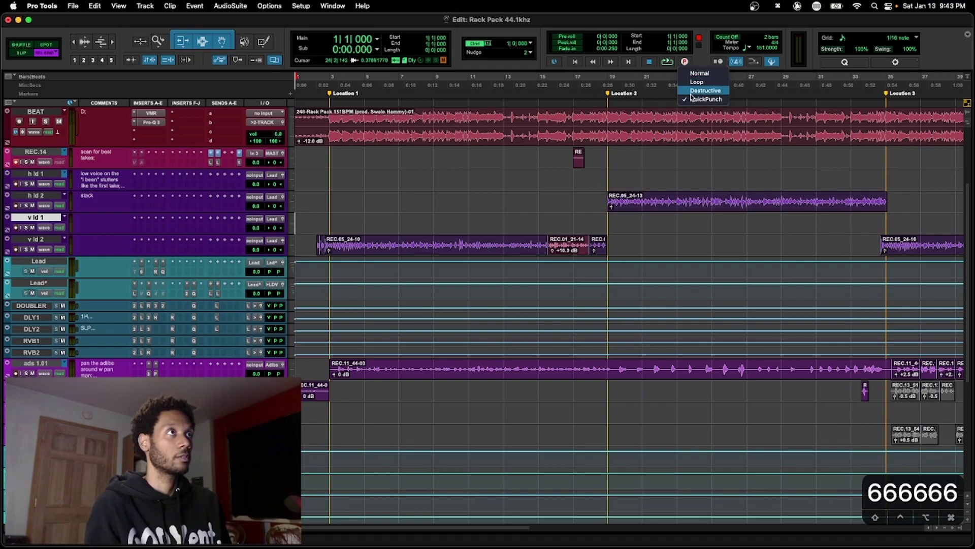
left_click(604, 176)
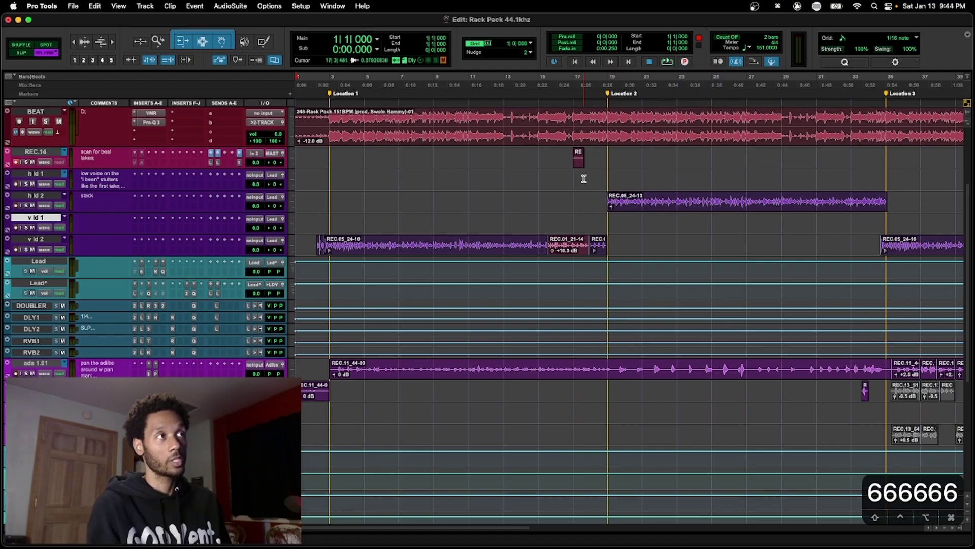
key("5")
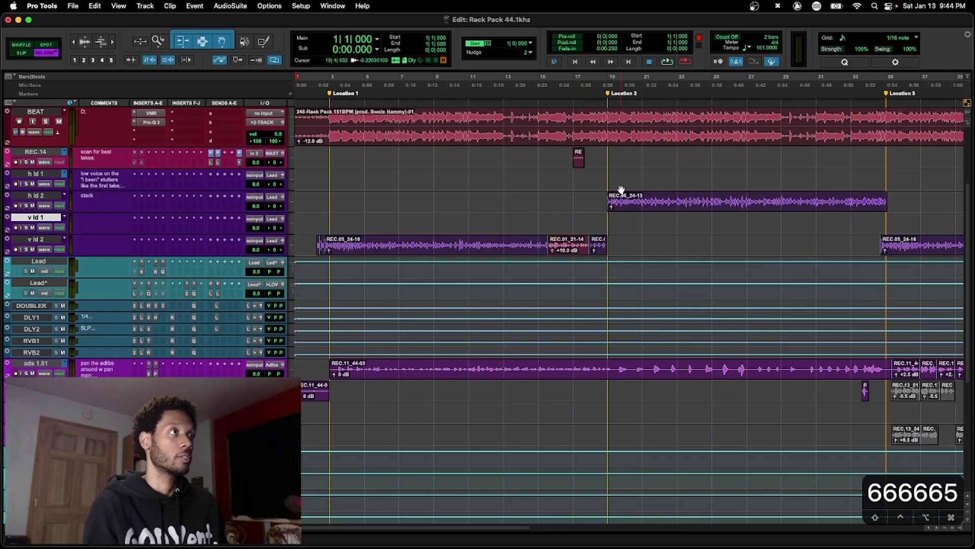
Select REC.14 from 19|1|000 to 35|1|000 and record a short take from Location 2
scroll(584, 174, "down", 2)
left_click_drag(450, 152, 593, 167)
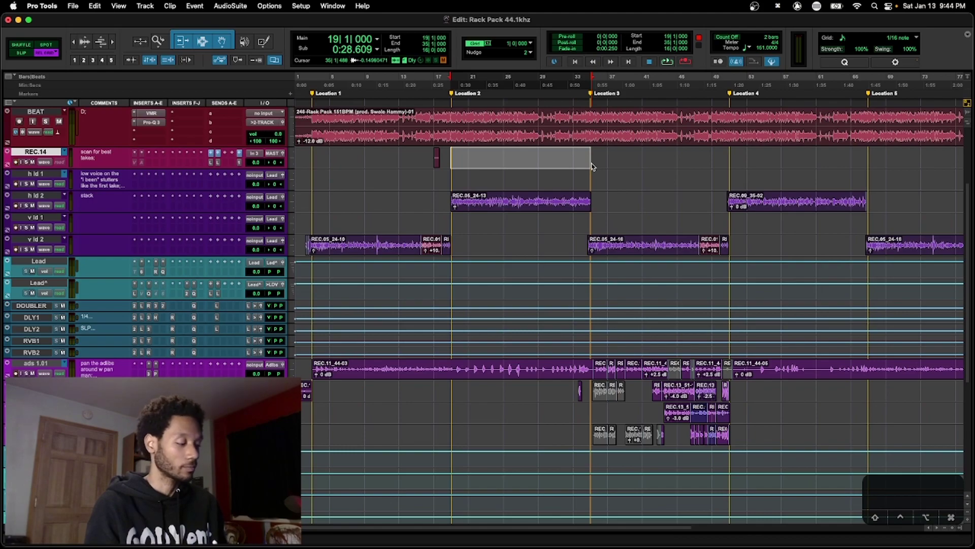
key("6")
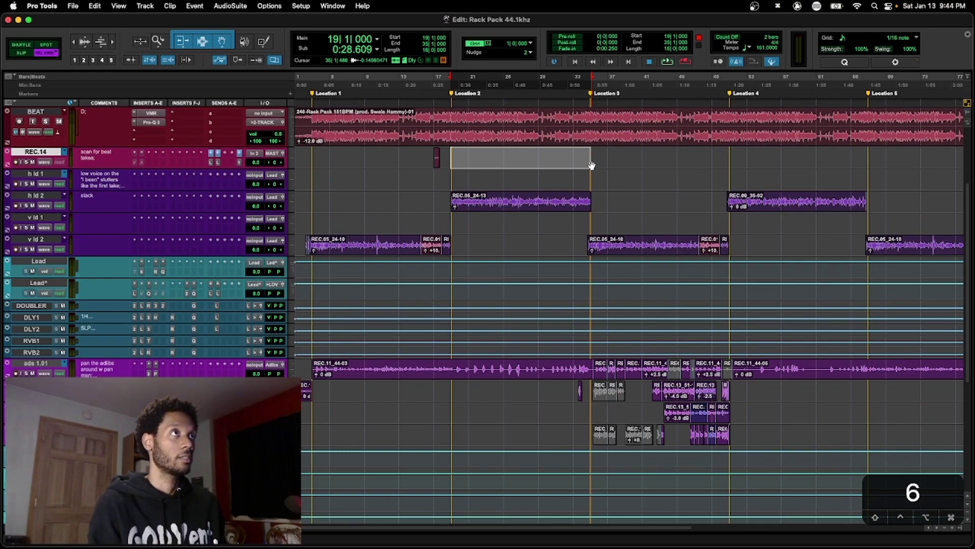
key("super+space")
key("space")
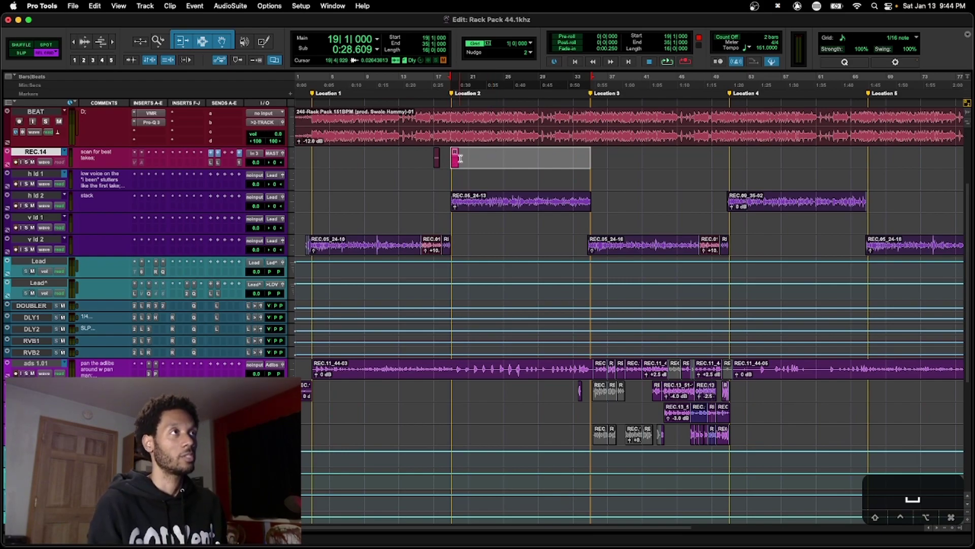
Shorten the REC.14 selection to end at 21|1|000 and record a take across it in Normal record mode
key("ctrl+5")
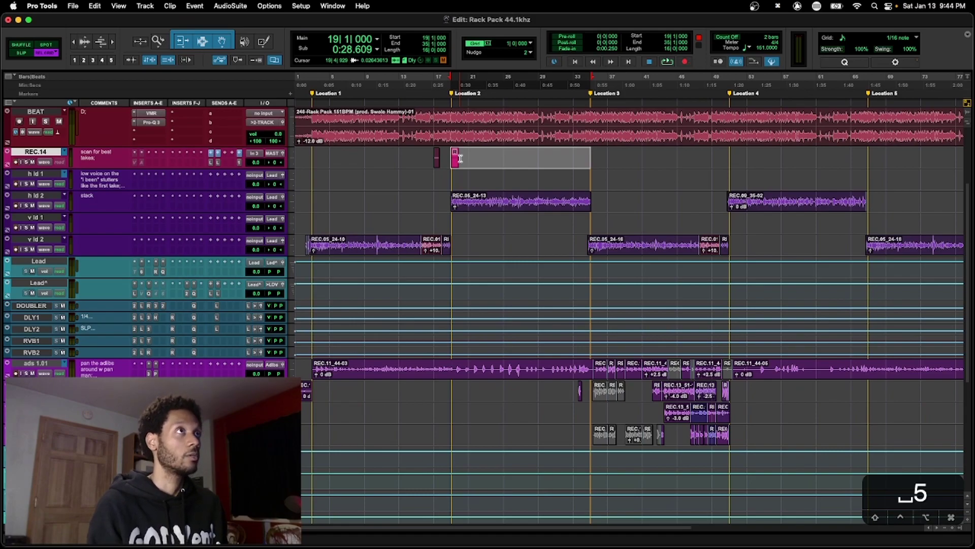
left_click(644, 157, "shift")
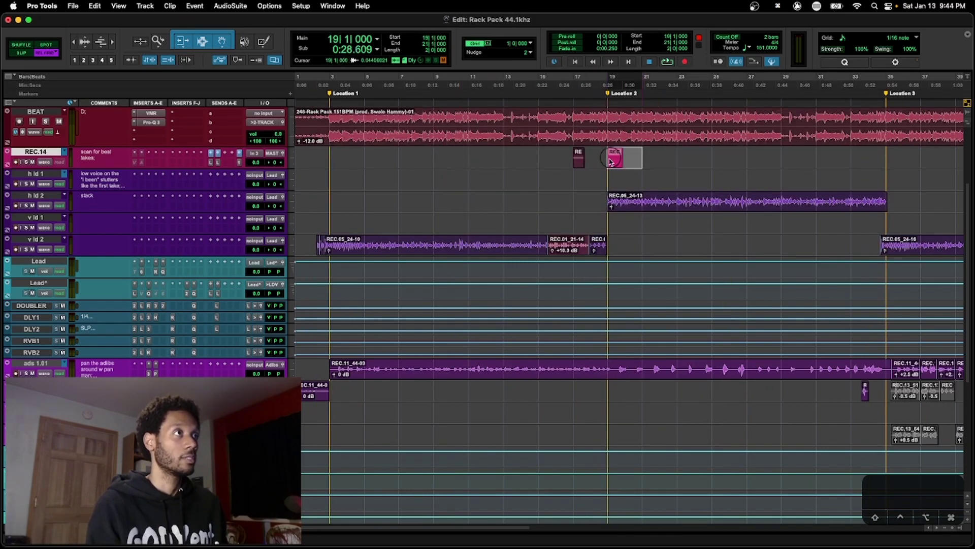
key("space")
key("super+bracketright")
key("super+bracketright")
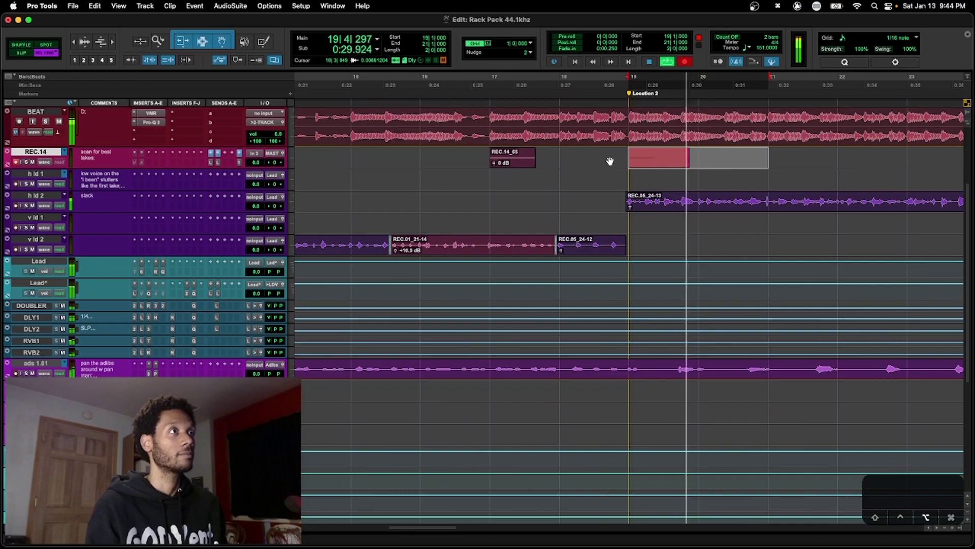
key("super+bracketleft")
key("space")
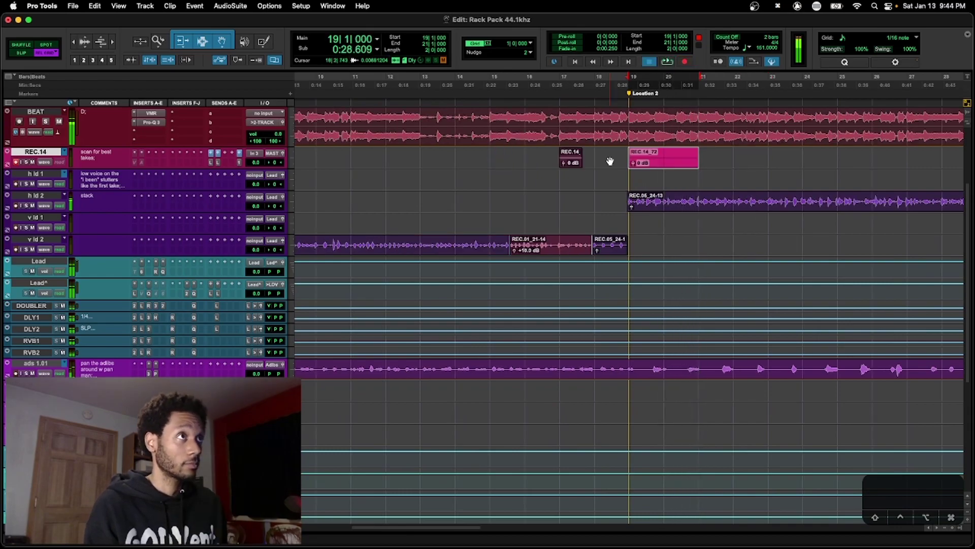
key("super+bracketleft")
Toggle Loop recording on and off, alternate it with QuickPunch, and leave the record mode on Loop
key("5")
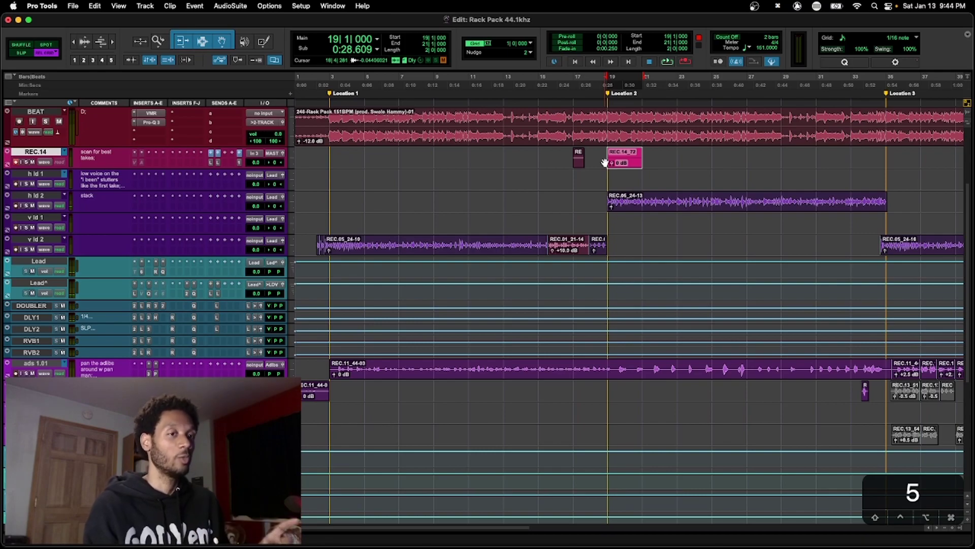
key("5")
key("5")
key("5")
key("5")
key("5")
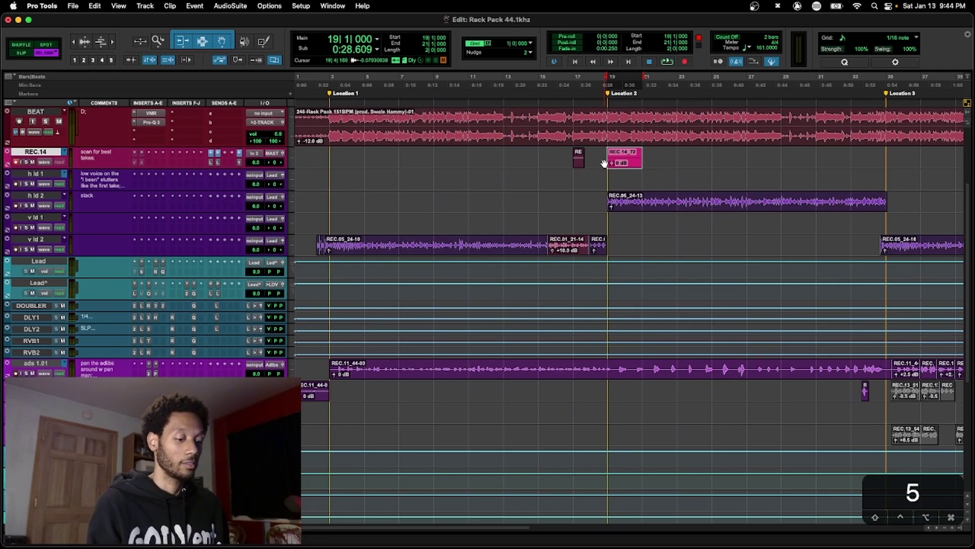
key("5")
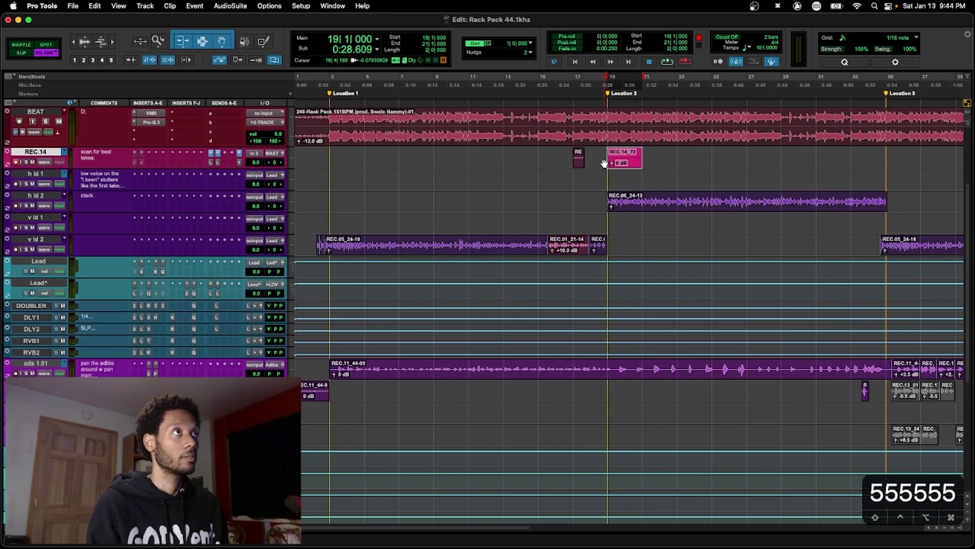
key("6")
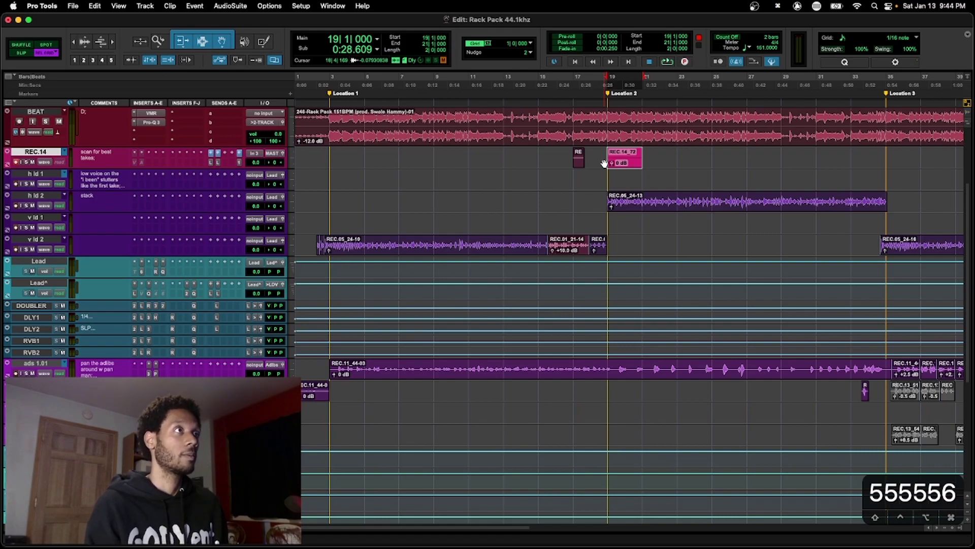
key("5")
key("6")
key("5")
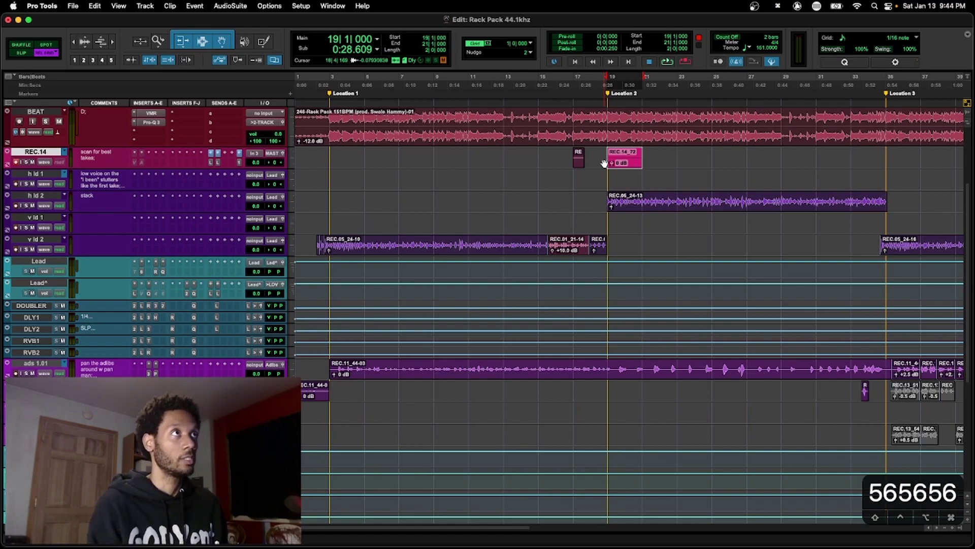